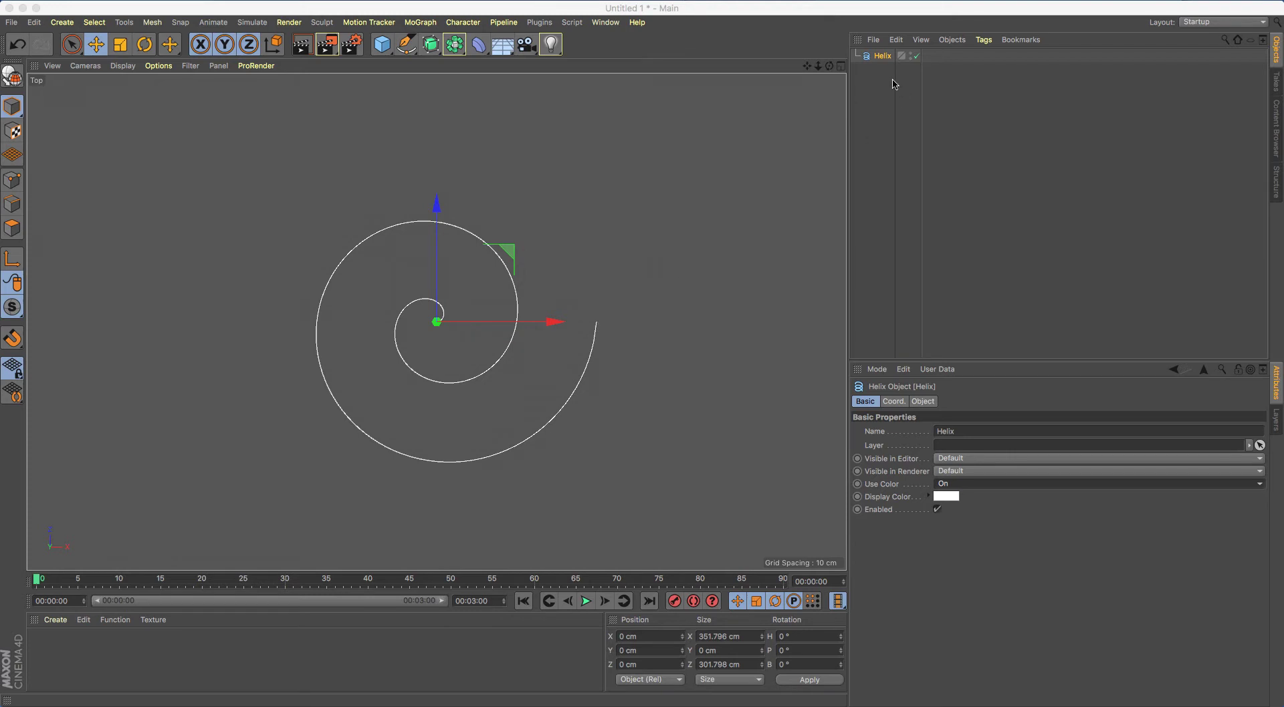
# Add a Random effector and make it a child of the Helix.
pyautogui.click(425, 24)
pyautogui.moveTo(439, 43)
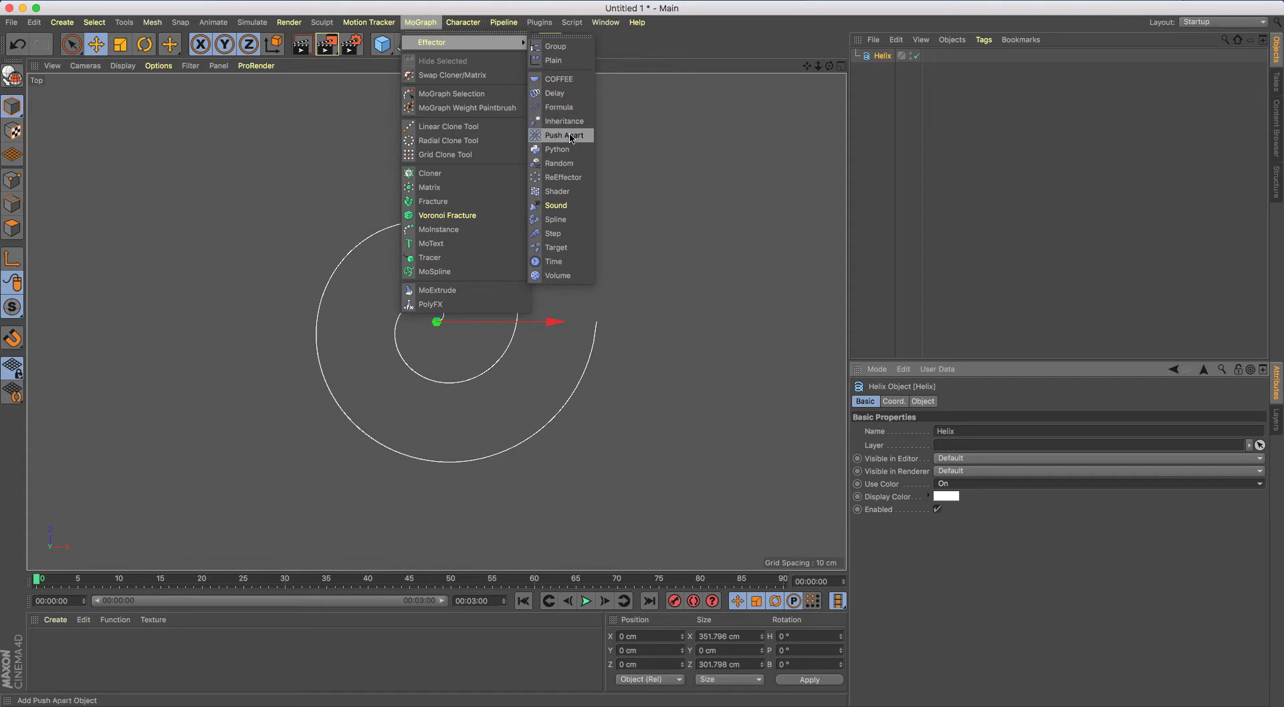
pyautogui.click(563, 162)
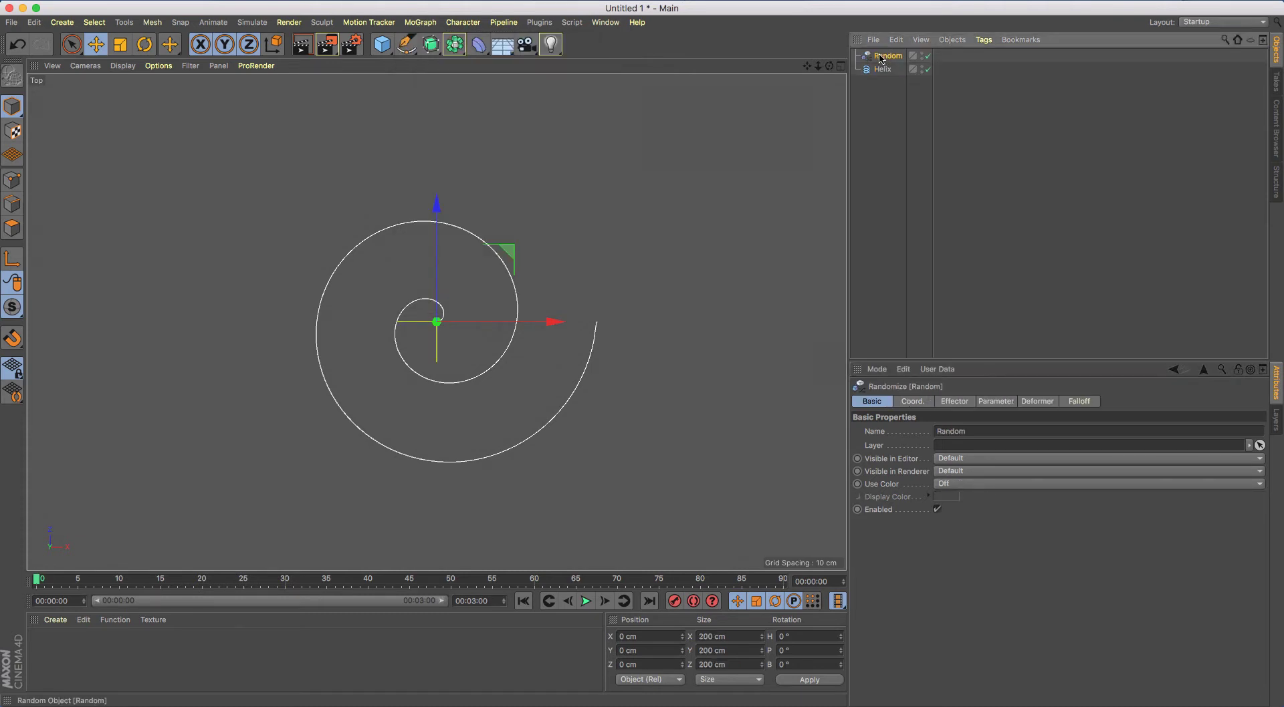
pyautogui.moveTo(881, 59); pyautogui.dragTo(889, 71)
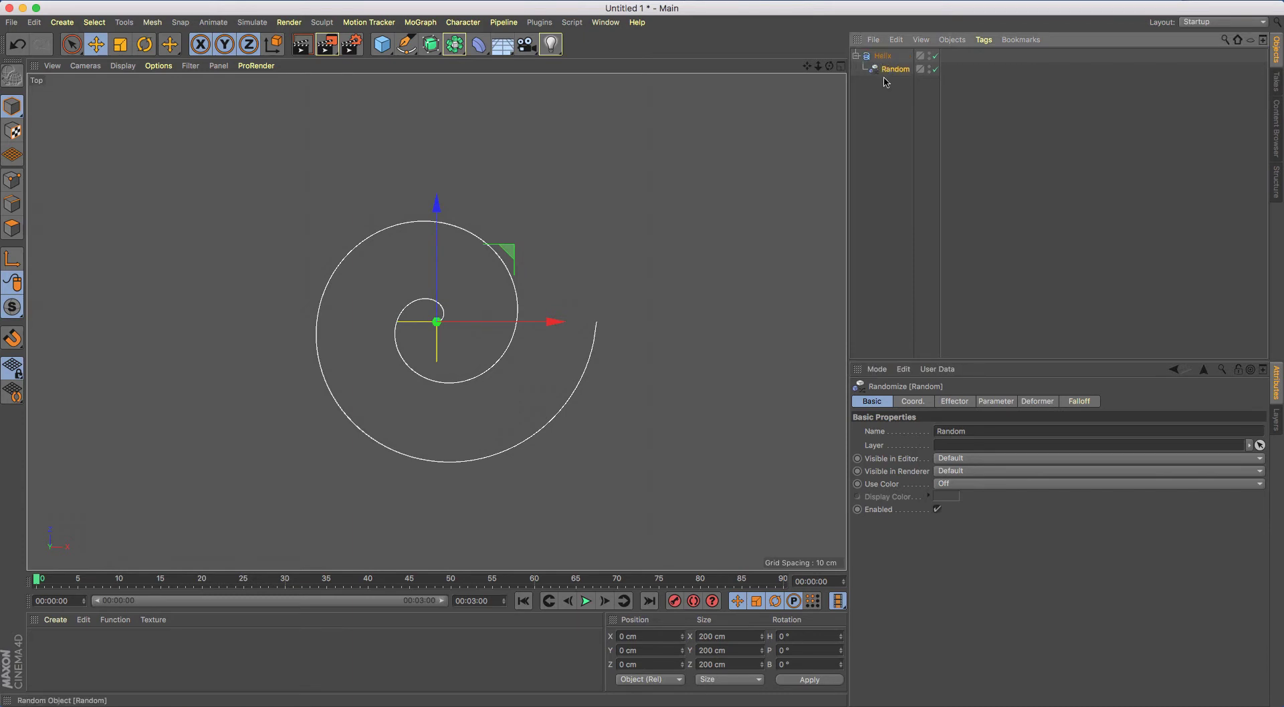
# Set the Random effector's deformation to Point.
pyautogui.click(1035, 402)
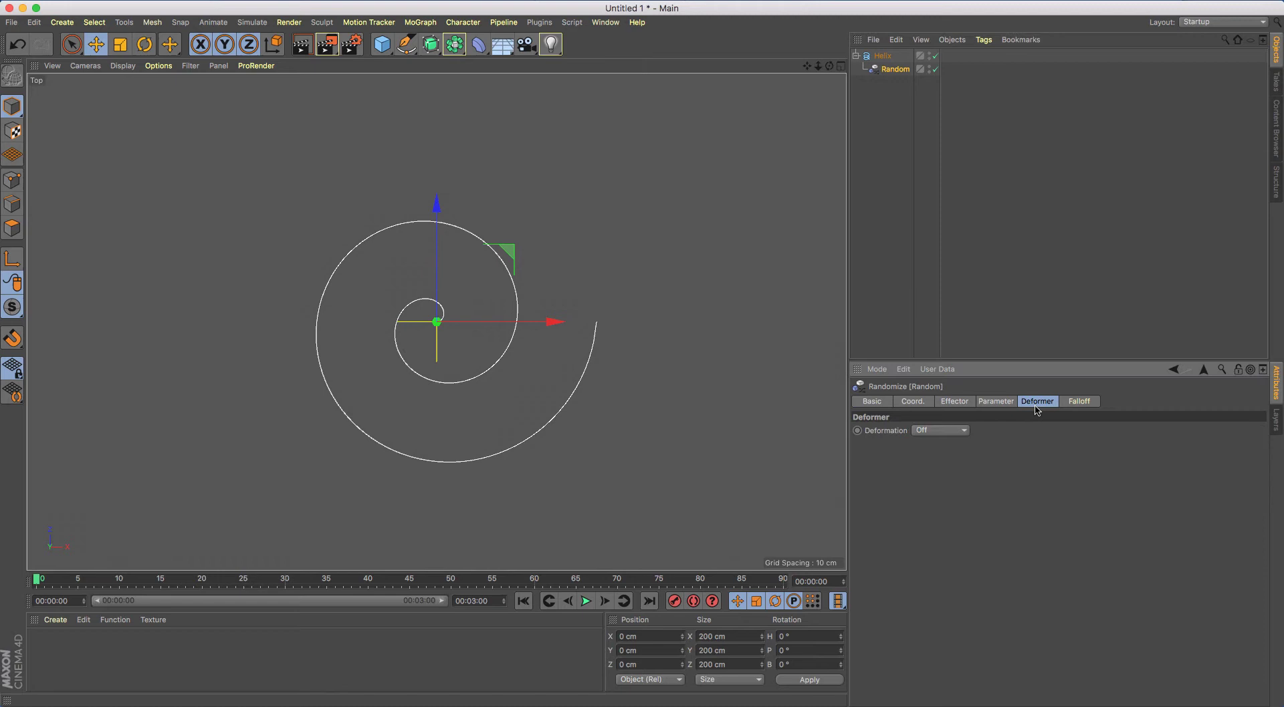
pyautogui.click(945, 432)
pyautogui.click(951, 474)
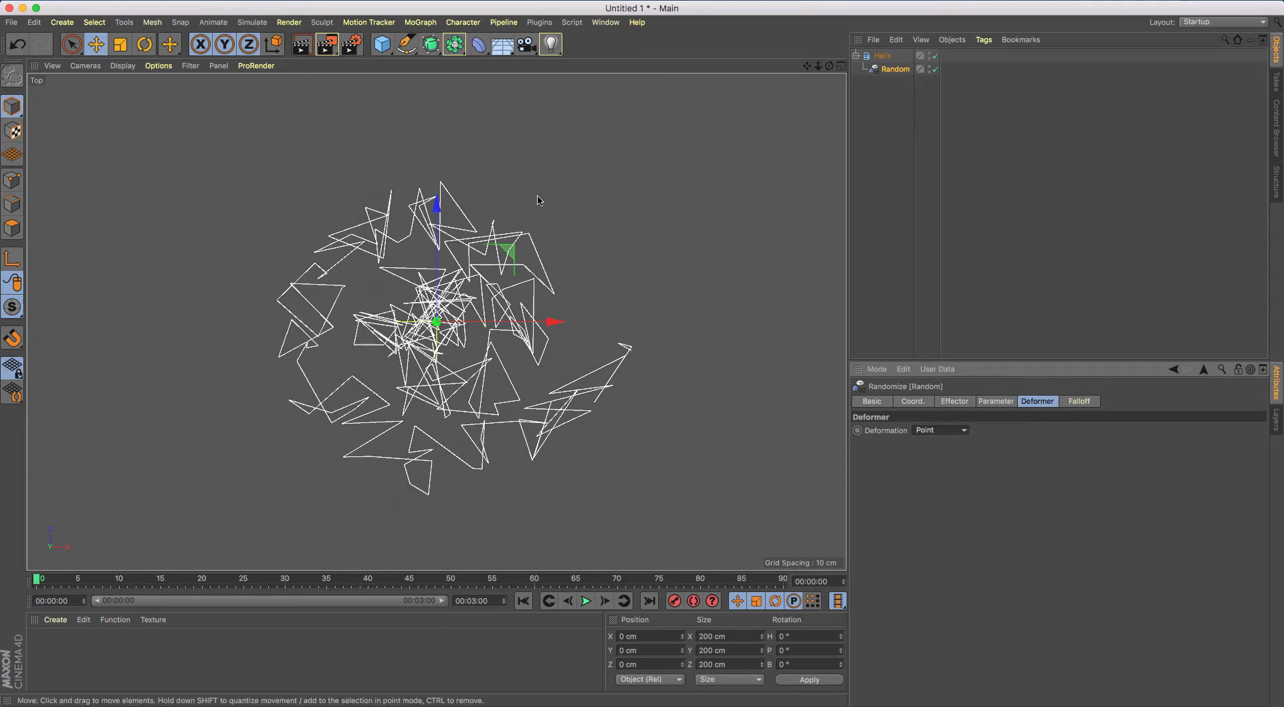
# Set the Random effector's position variation to 20 cm in X, 0 cm in Y and 20 cm in Z.
pyautogui.click(890, 67)
pyautogui.click(996, 401)
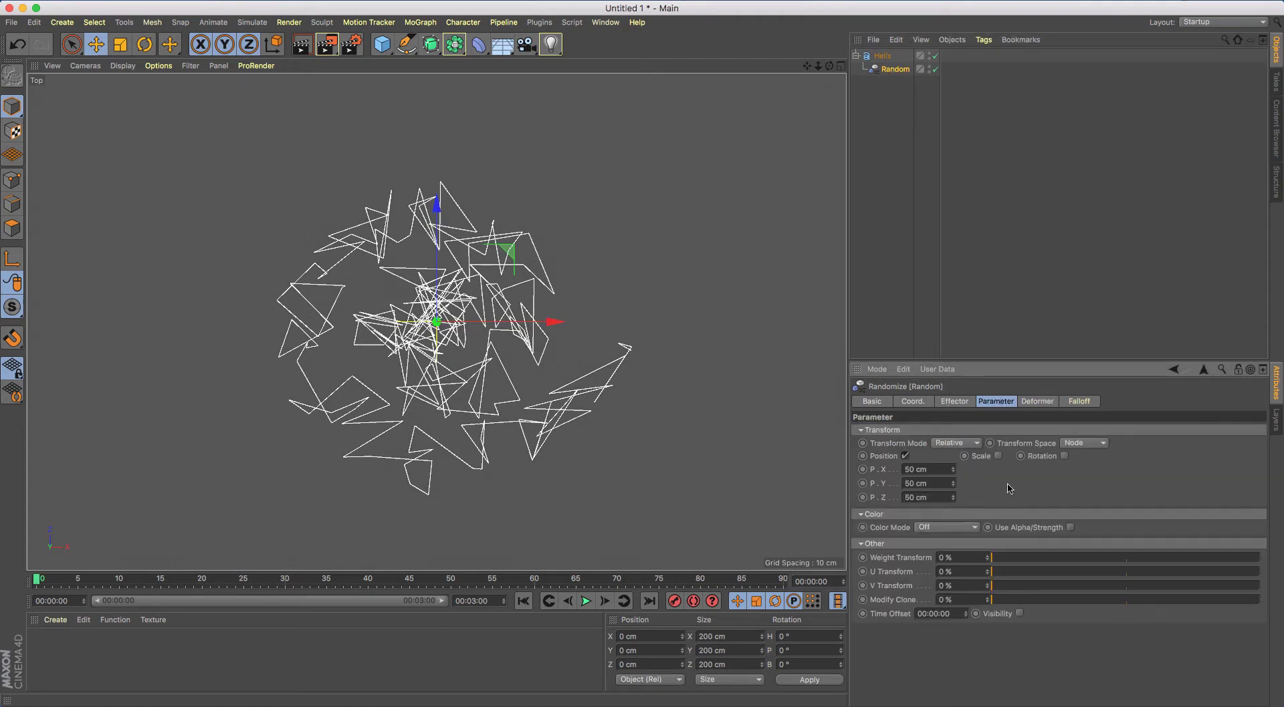
pyautogui.click(936, 481)
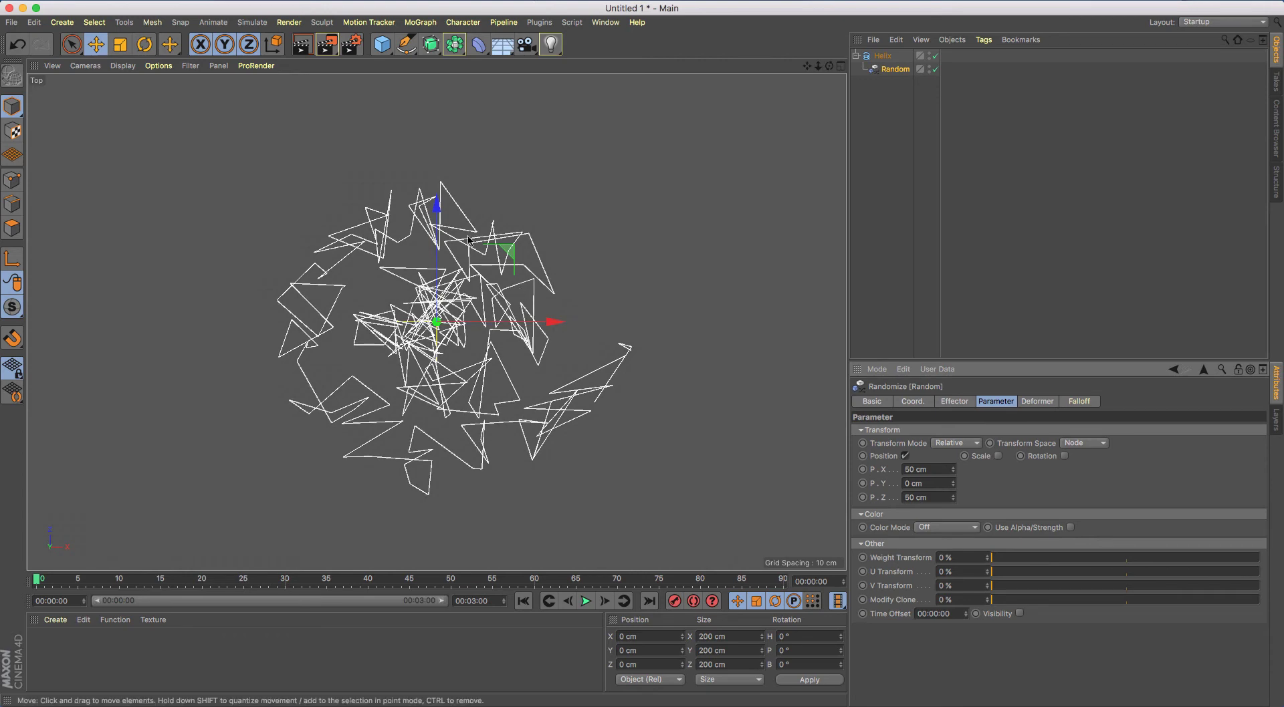
pyautogui.moveTo(954, 470)
pyautogui.mouseDown()
pyautogui.moveTo(960, 513)
pyautogui.moveTo(934, 467)
pyautogui.mouseUp()
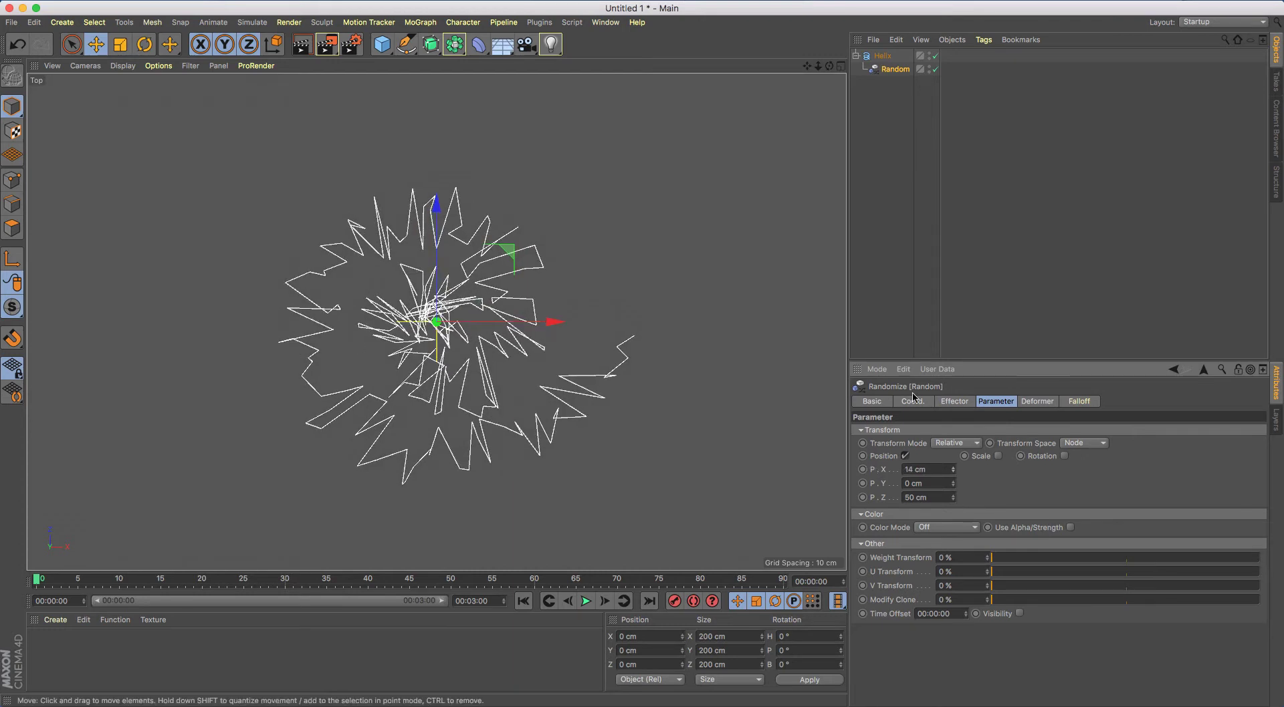
pyautogui.moveTo(953, 497); pyautogui.dragTo(958, 527)
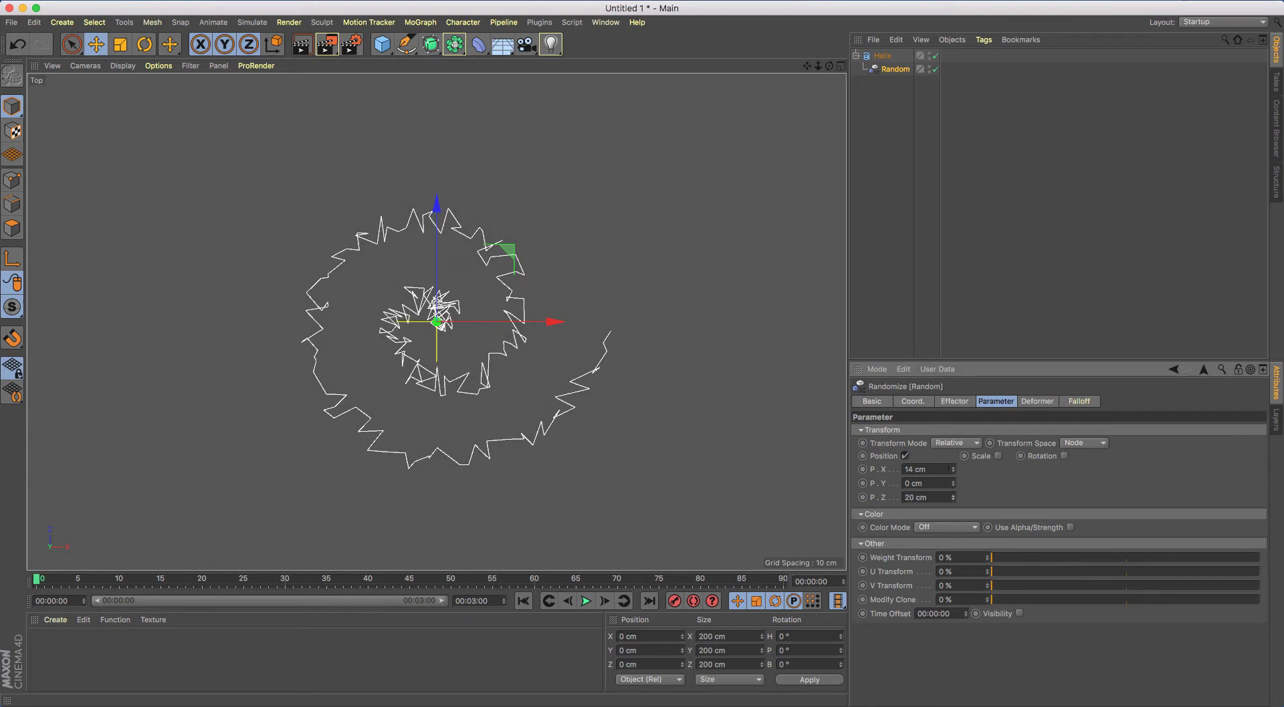
pyautogui.write('20')
pyautogui.press('Return')
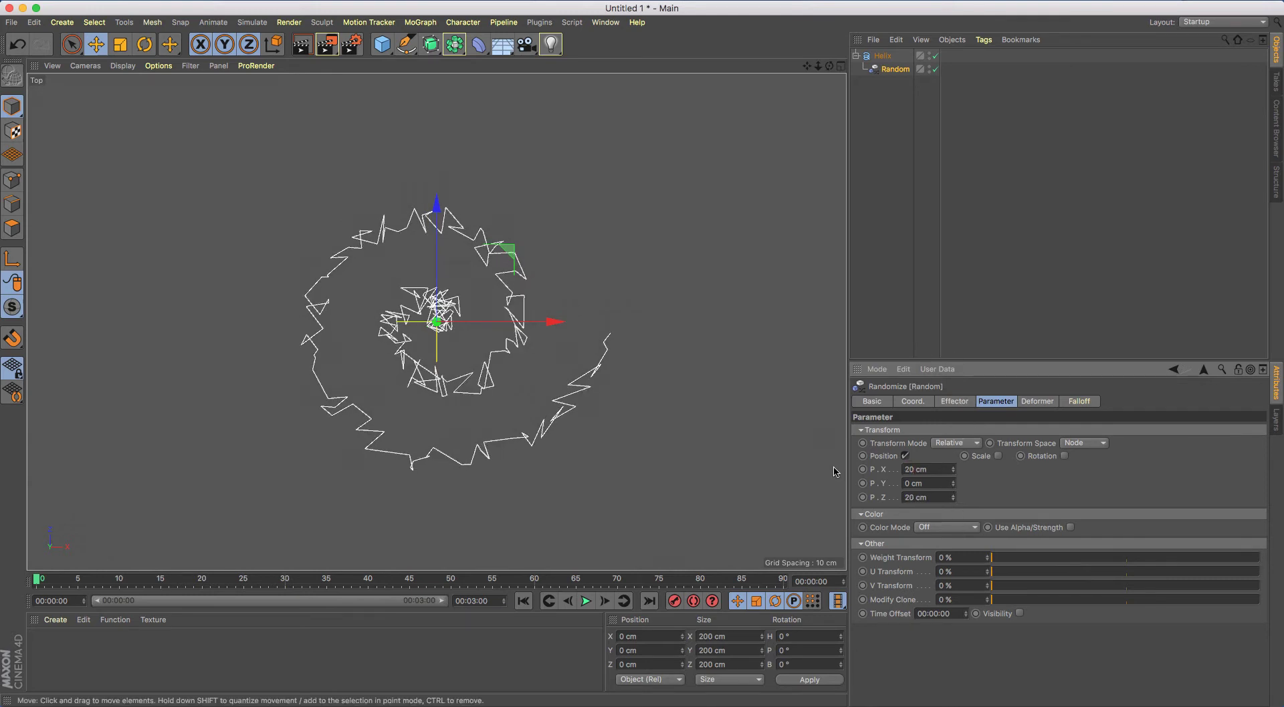
# Try the Gaussian random mode on the effector, and switch the random mode to Noise.
pyautogui.click(962, 404)
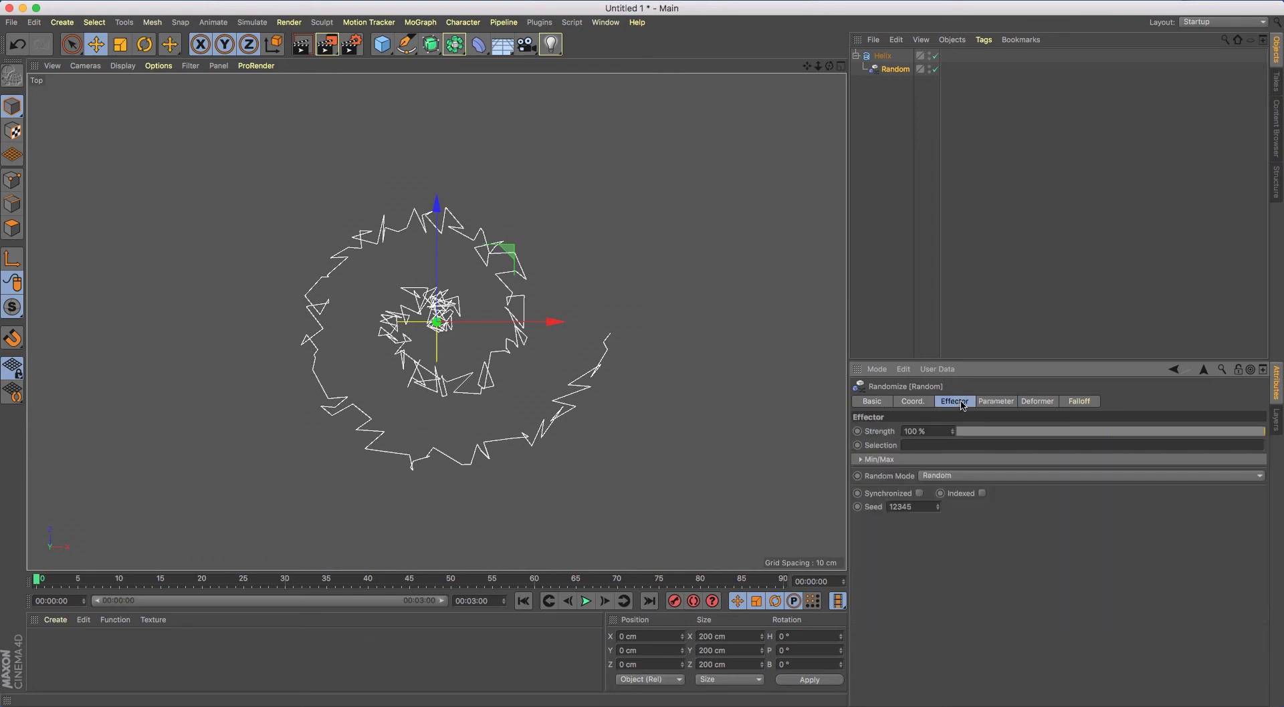
pyautogui.click(961, 476)
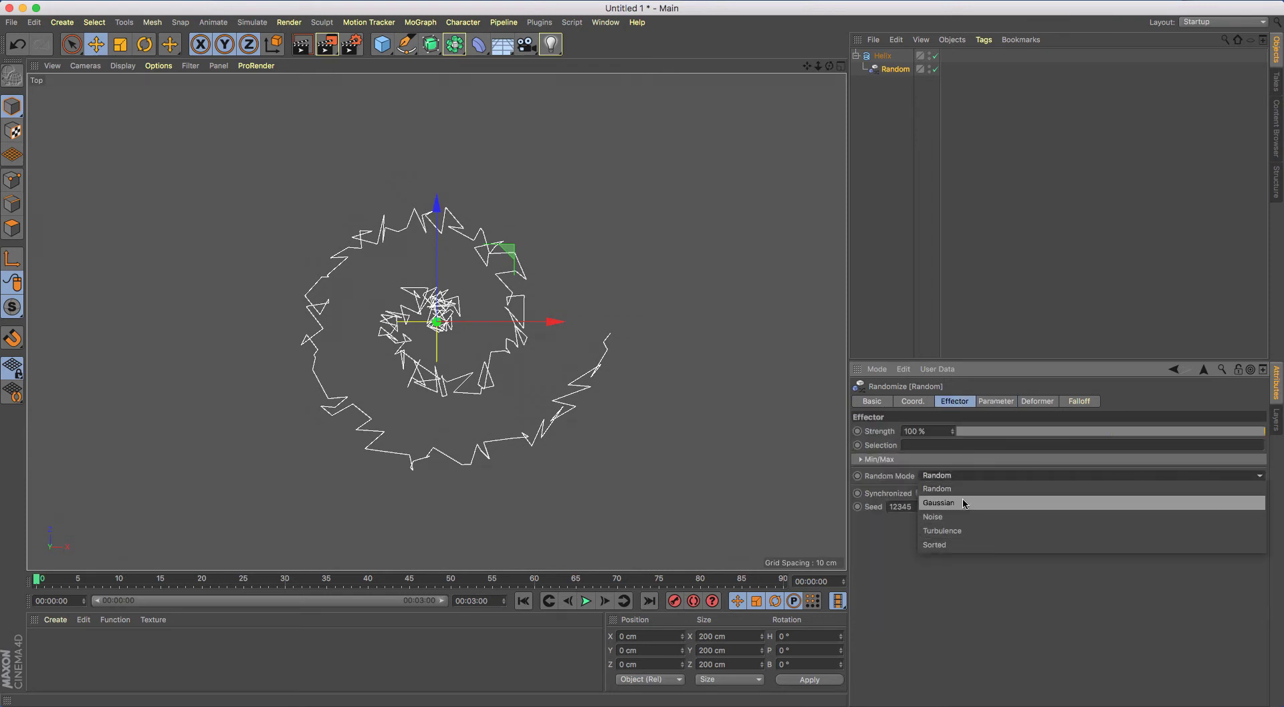
pyautogui.click(963, 502)
pyautogui.click(959, 479)
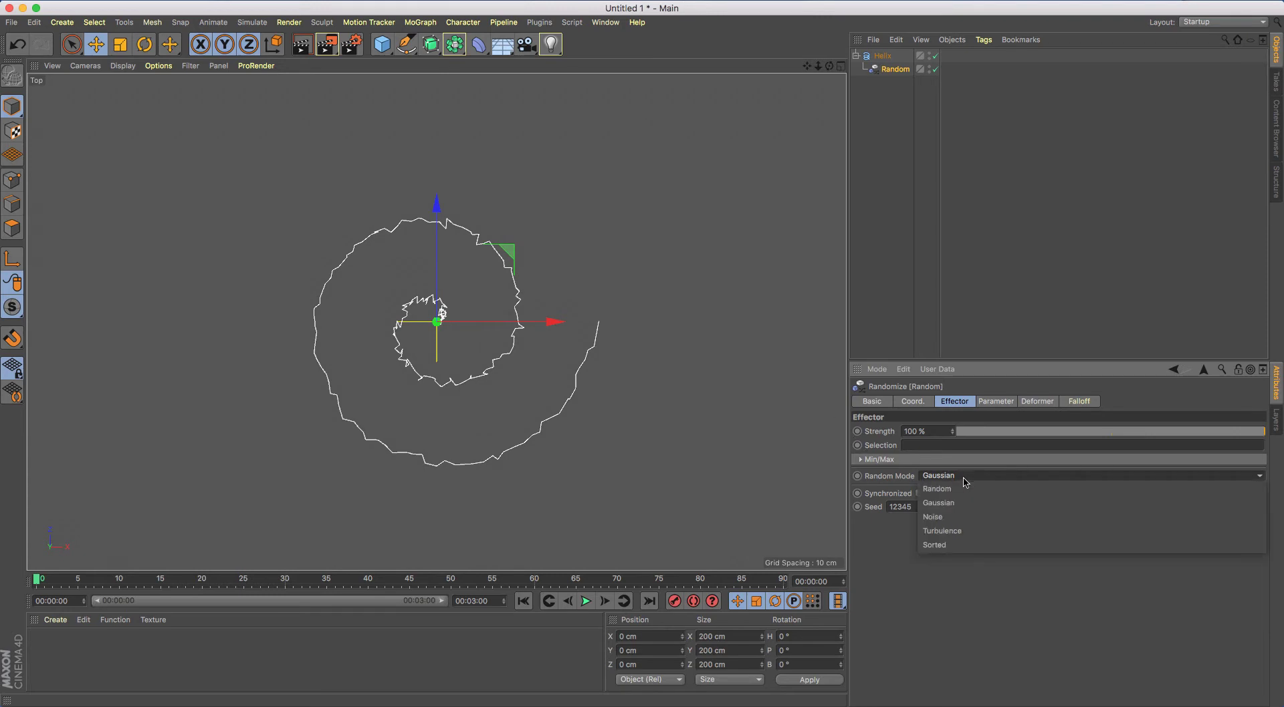
pyautogui.click(943, 519)
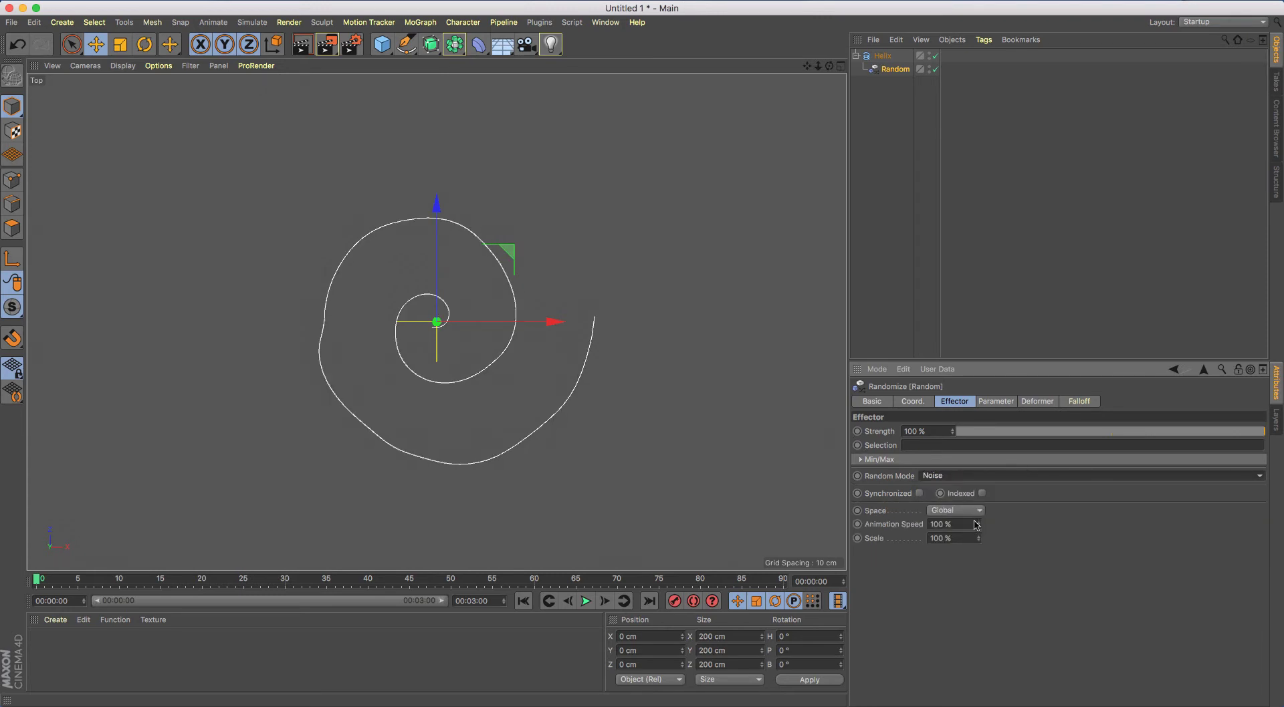
# Compare the Turbulence random mode, return to Noise and reduce the noise scale to 35%.
pyautogui.click(977, 483)
pyautogui.click(973, 529)
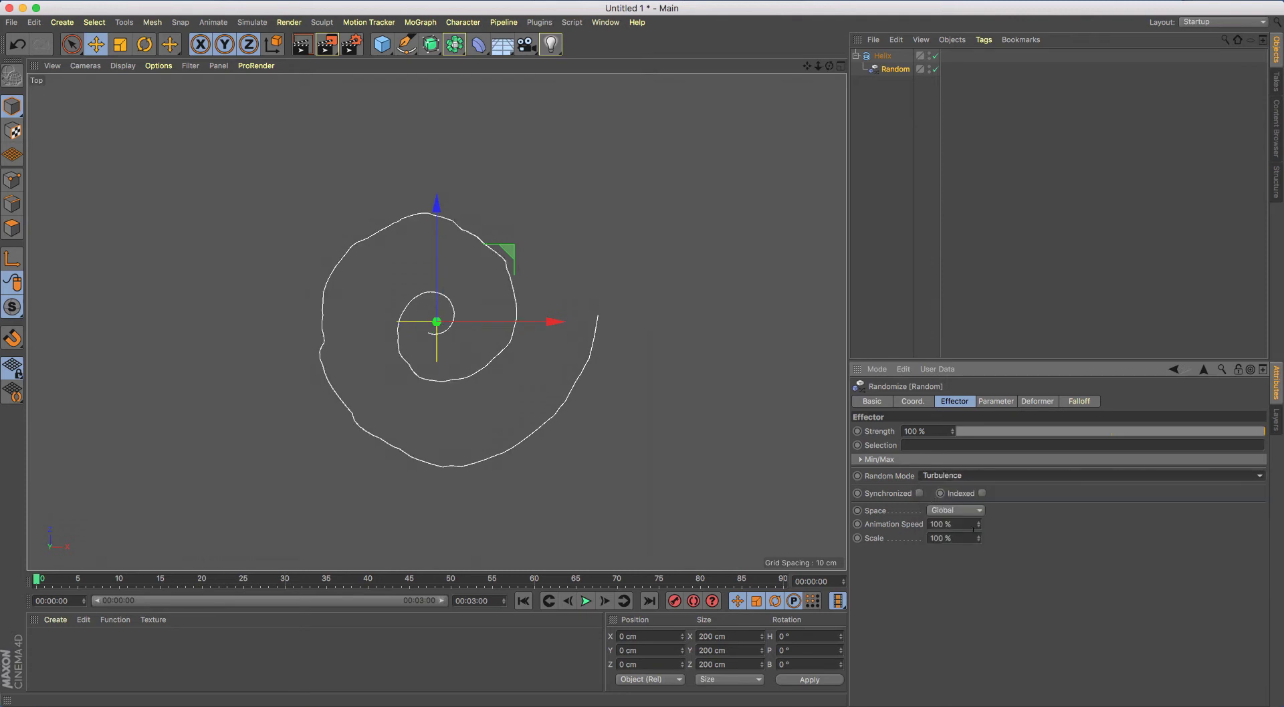
pyautogui.click(975, 478)
pyautogui.click(971, 516)
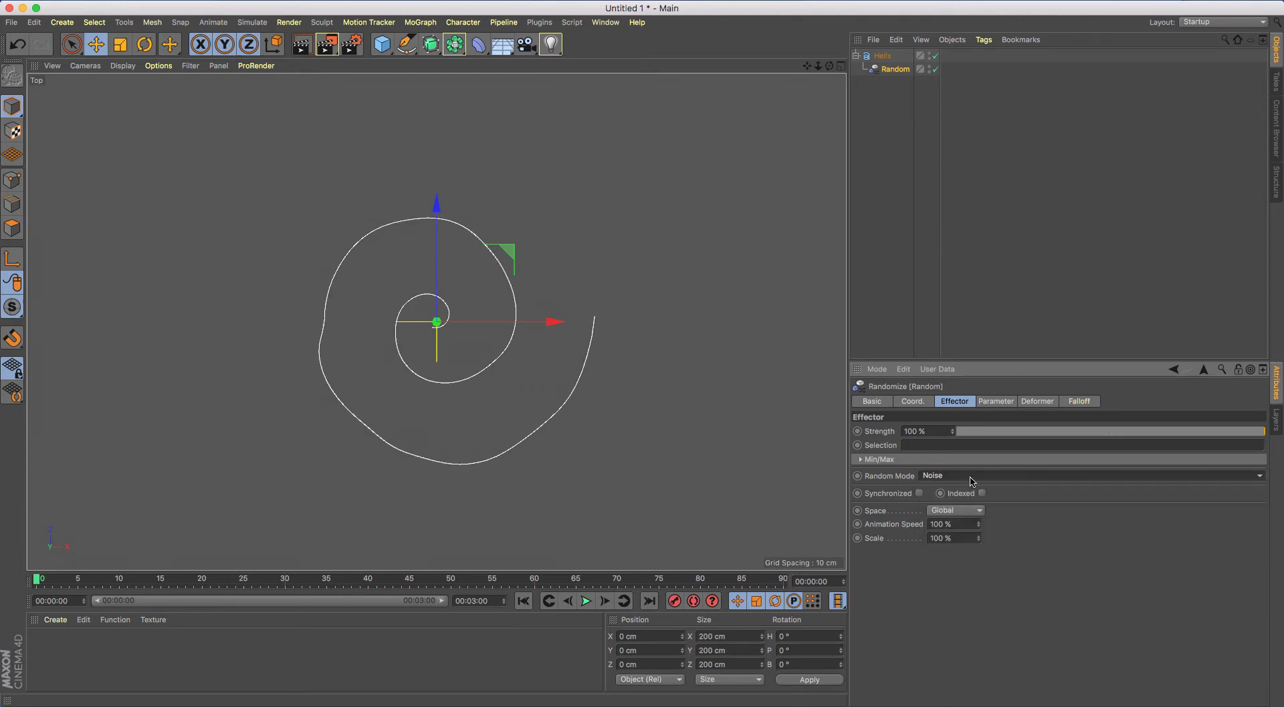
pyautogui.moveTo(979, 539); pyautogui.dragTo(984, 572)
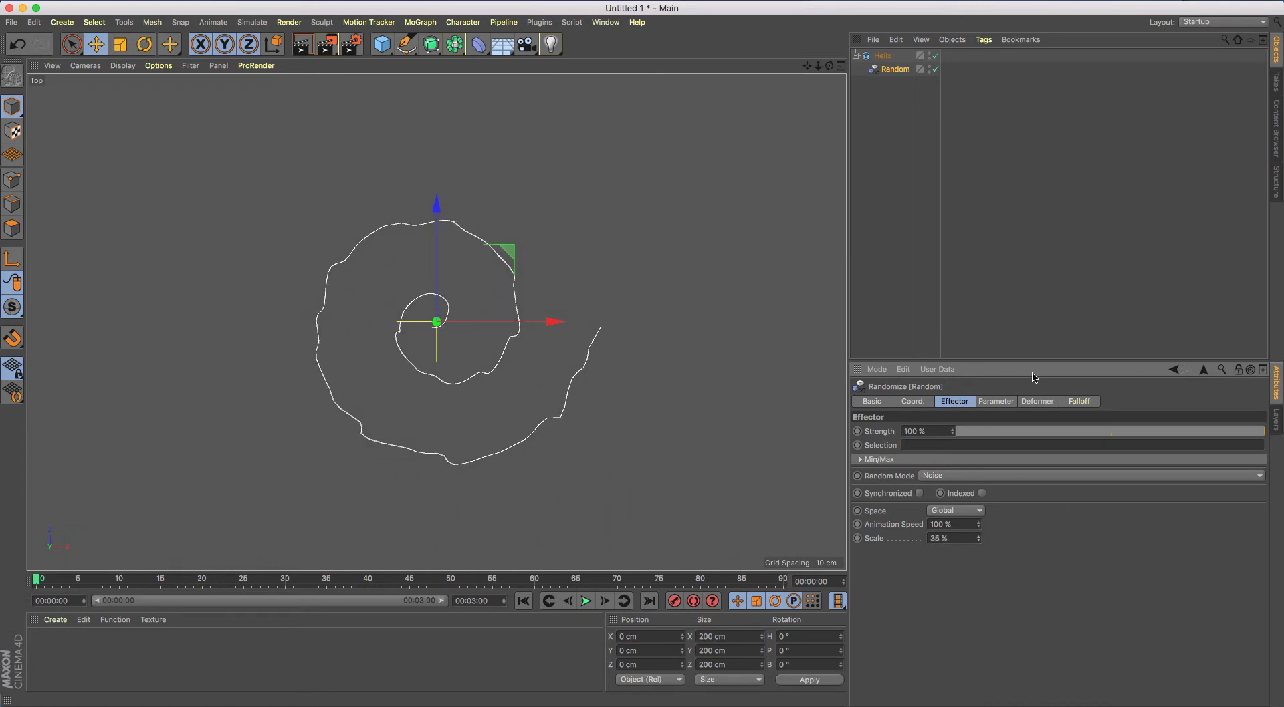
# Give the Random effector a Sphere falloff shape and raise its falloff to 100%.
pyautogui.click(1004, 403)
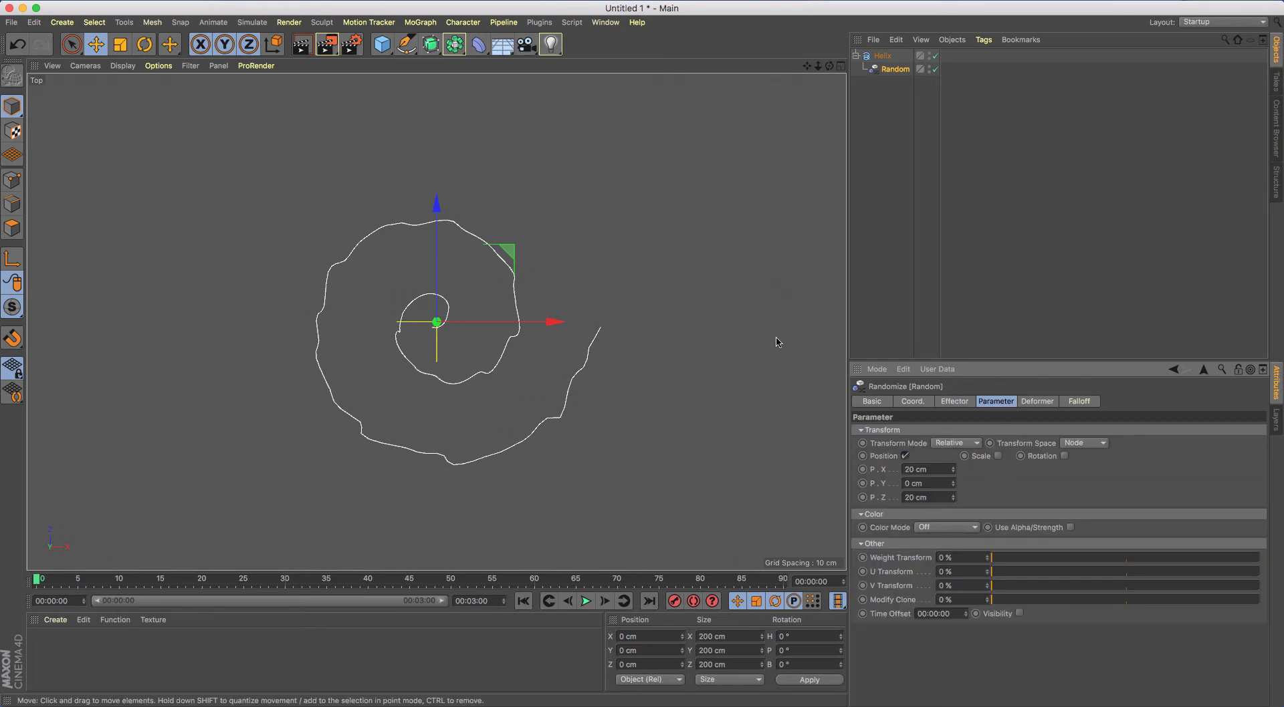
pyautogui.click(1078, 401)
pyautogui.click(920, 432)
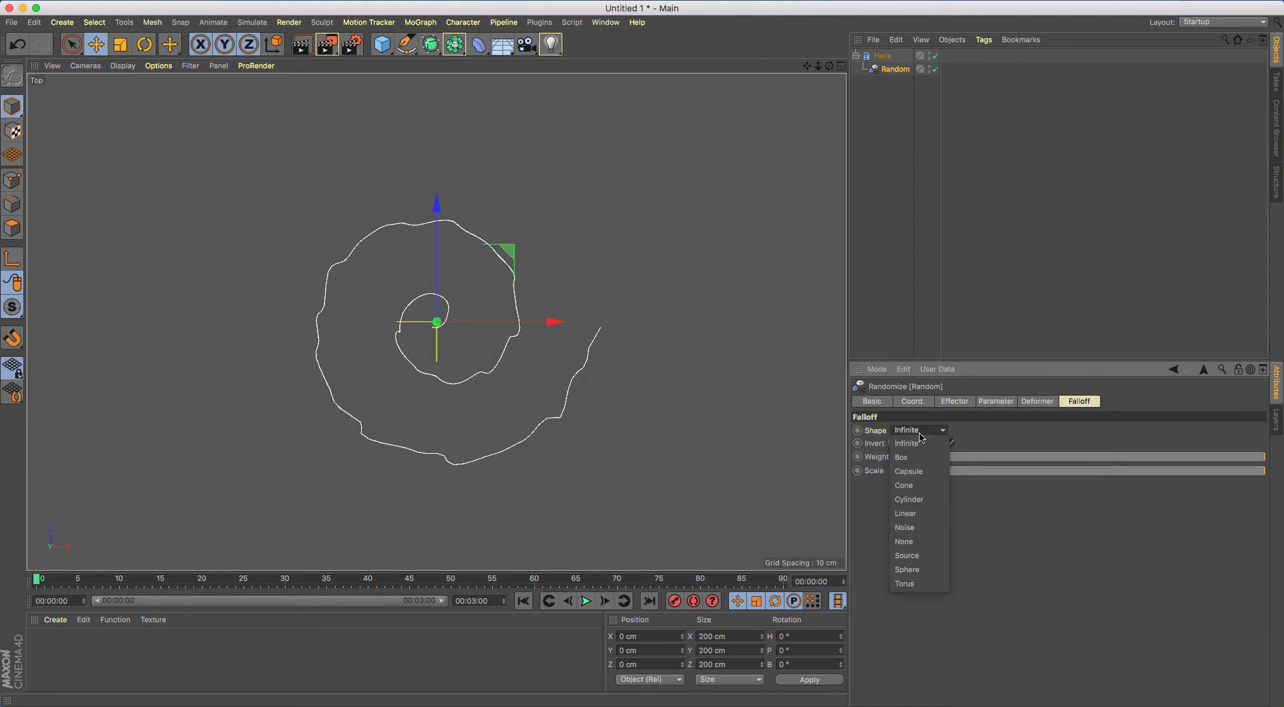
pyautogui.click(921, 570)
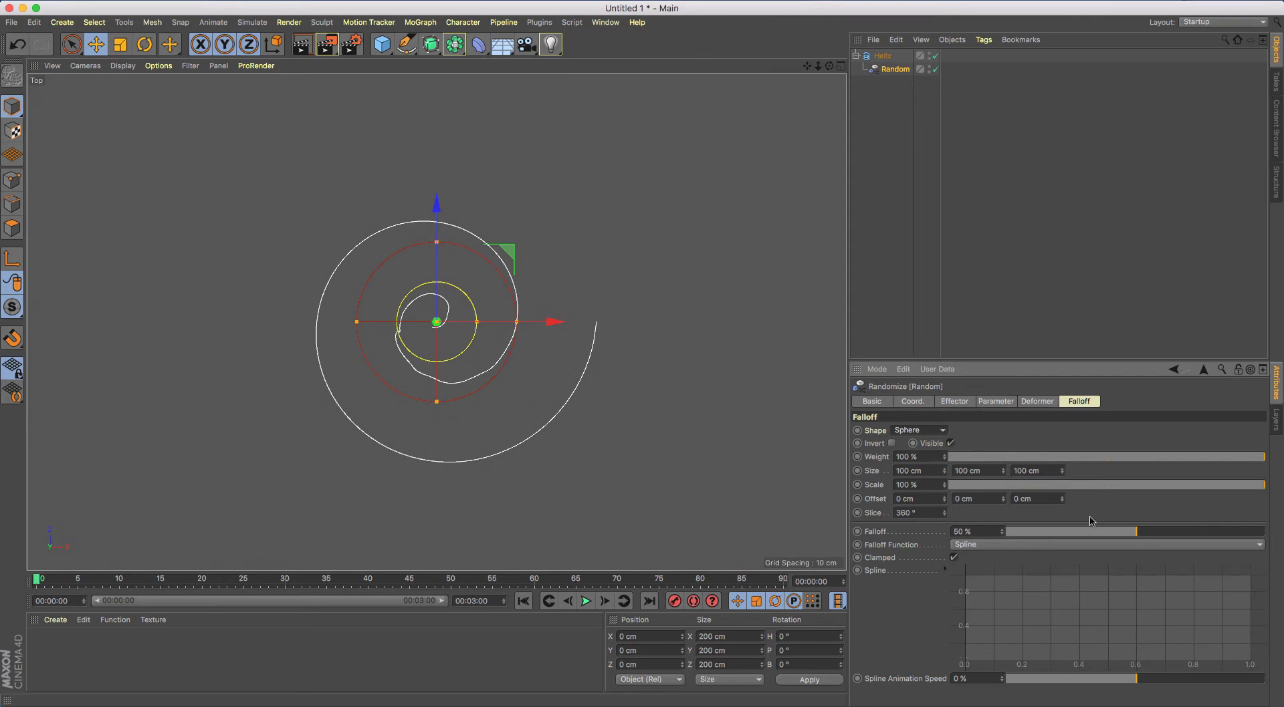
pyautogui.moveTo(1139, 534); pyautogui.dragTo(1261, 528)
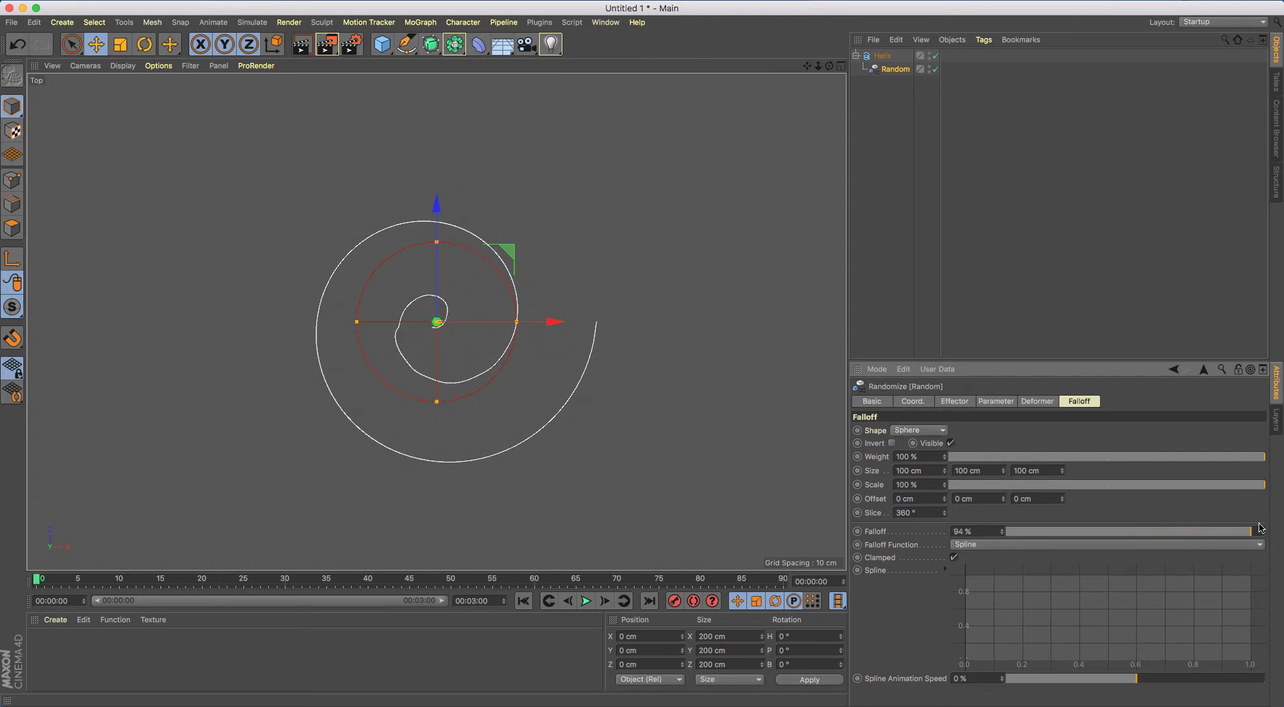
# Move the effector over the helix's outer end, about X 174 cm, Z -109 cm, and set its position variation to X 90 cm, Z 82 cm.
pyautogui.moveTo(488, 359); pyautogui.dragTo(640, 452)
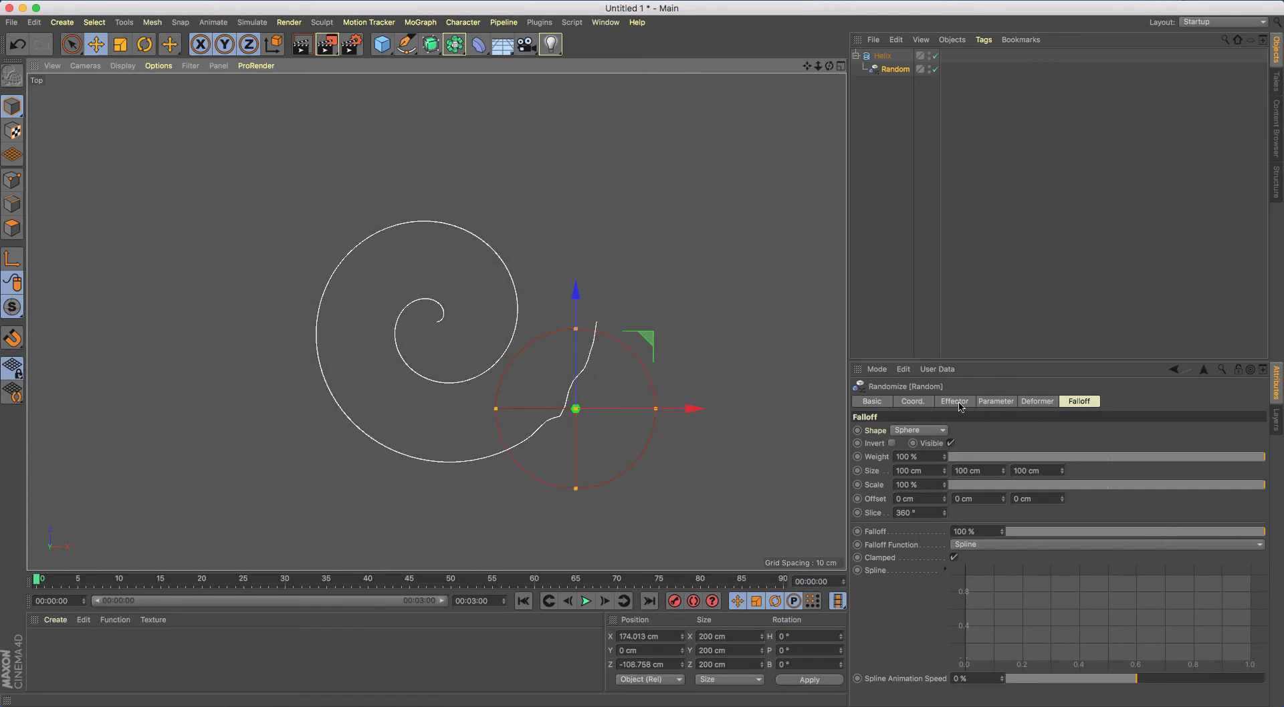
pyautogui.click(986, 403)
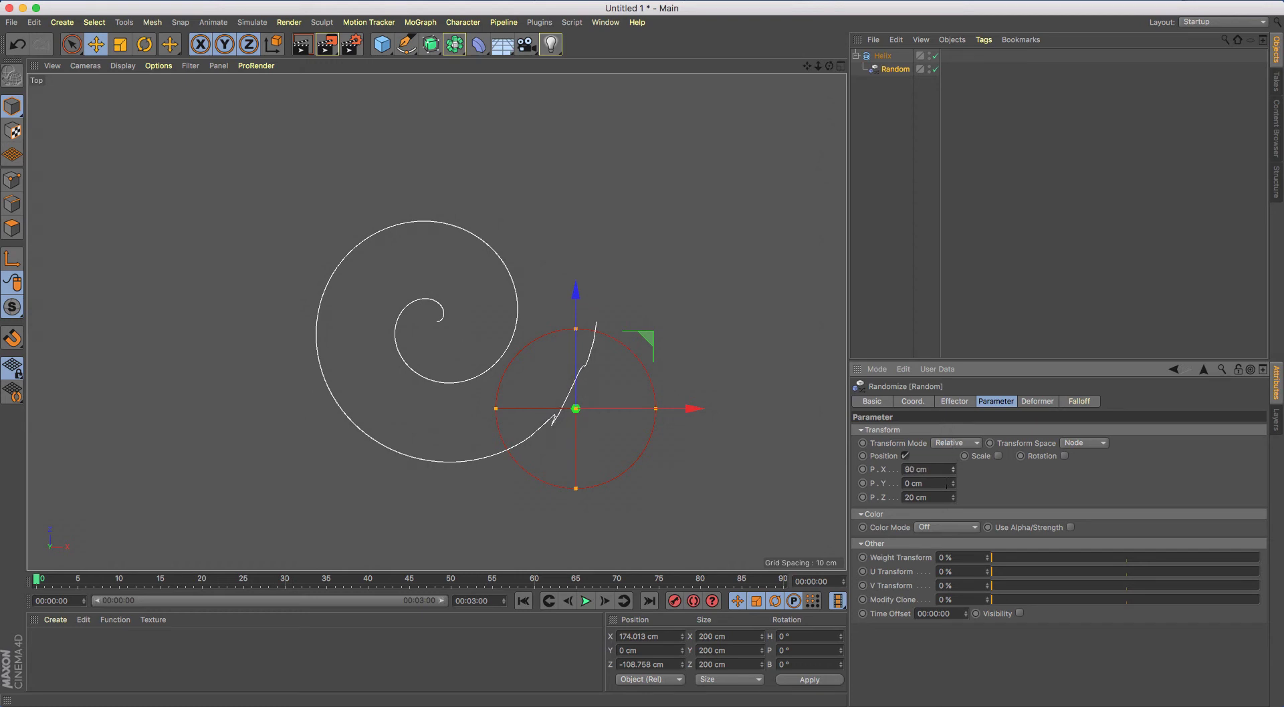
pyautogui.moveTo(955, 500); pyautogui.dragTo(944, 460)
# Set the effector's transform space to Effector, trying Object too, and move the effector to about X 205 cm, Z 49 cm.
pyautogui.click(1079, 443)
pyautogui.click(1095, 474)
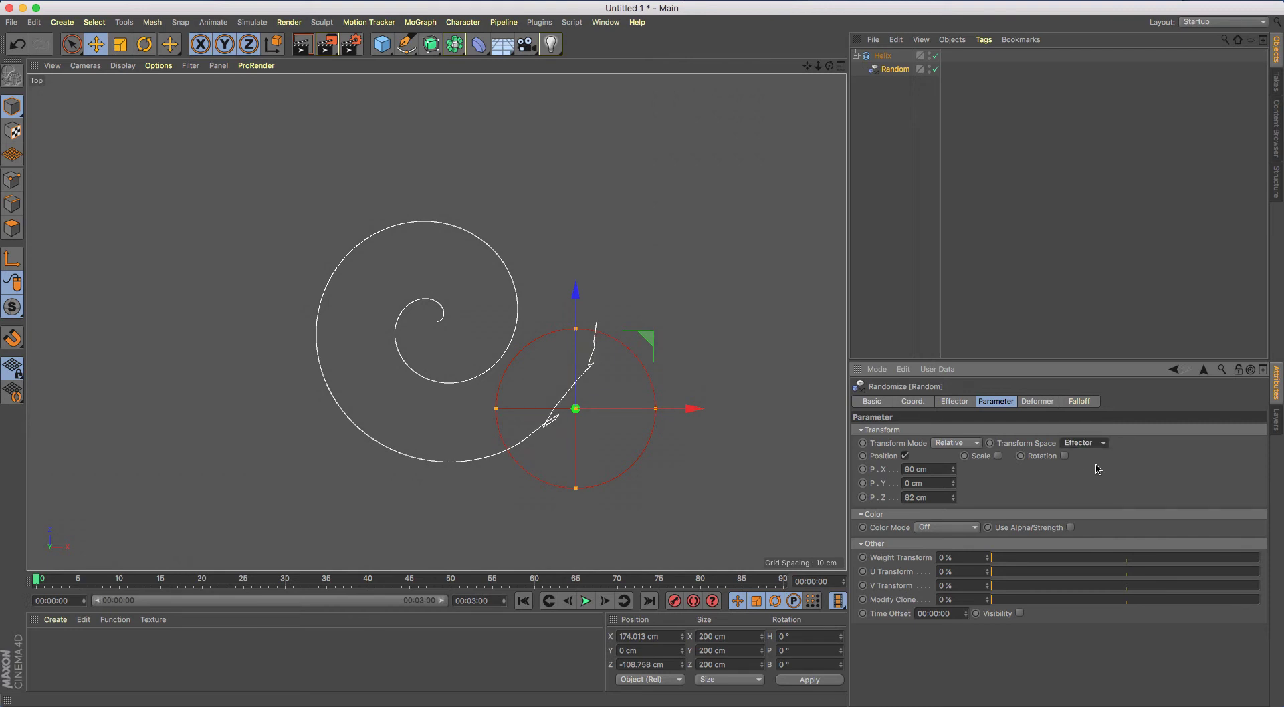
pyautogui.click(1097, 484)
pyautogui.click(1098, 443)
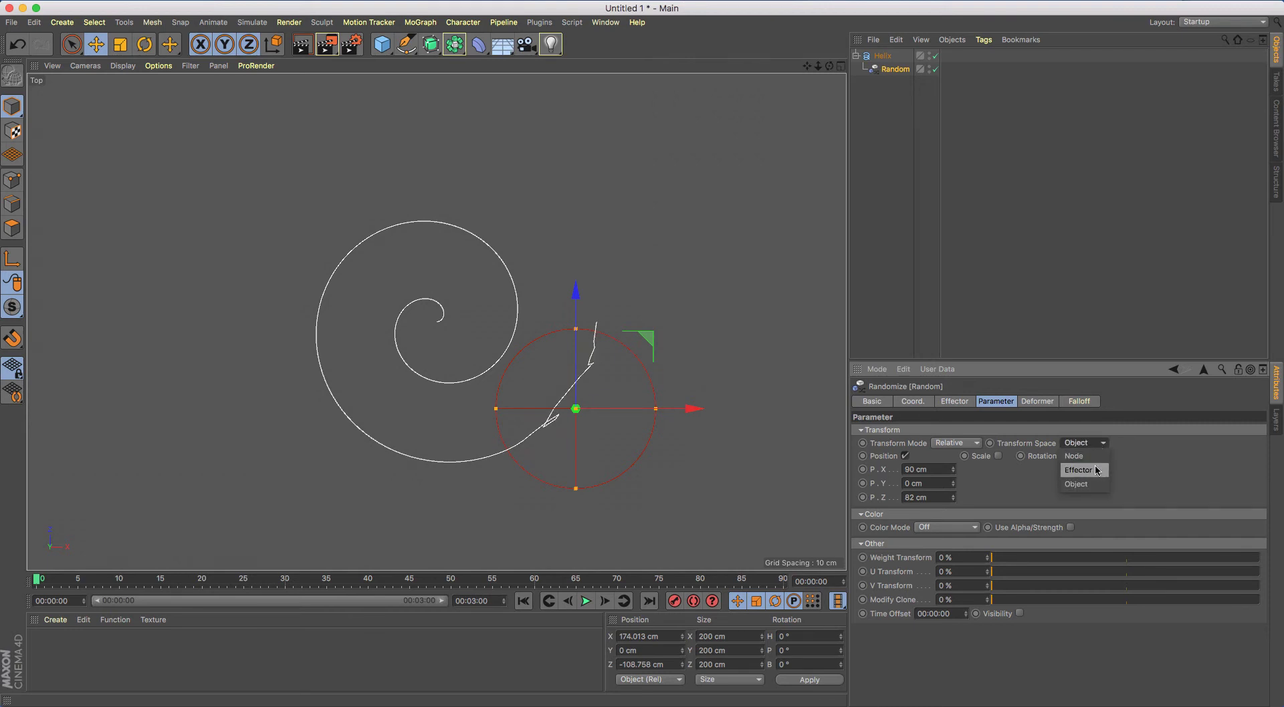
pyautogui.click(1095, 470)
pyautogui.moveTo(616, 386); pyautogui.dragTo(632, 271)
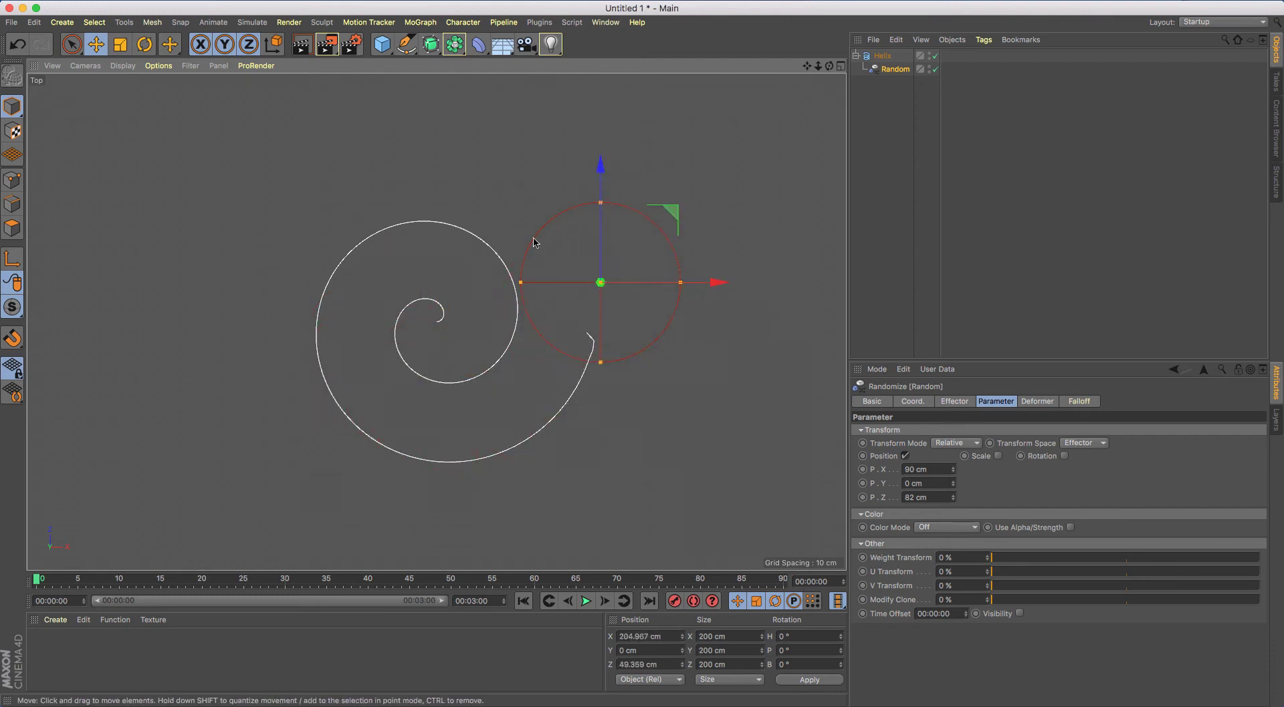
# Draw a wavy four-point Bezier spline with the Pen tool across the helix, and finish drawing.
pyautogui.click(407, 44)
pyautogui.click(438, 62)
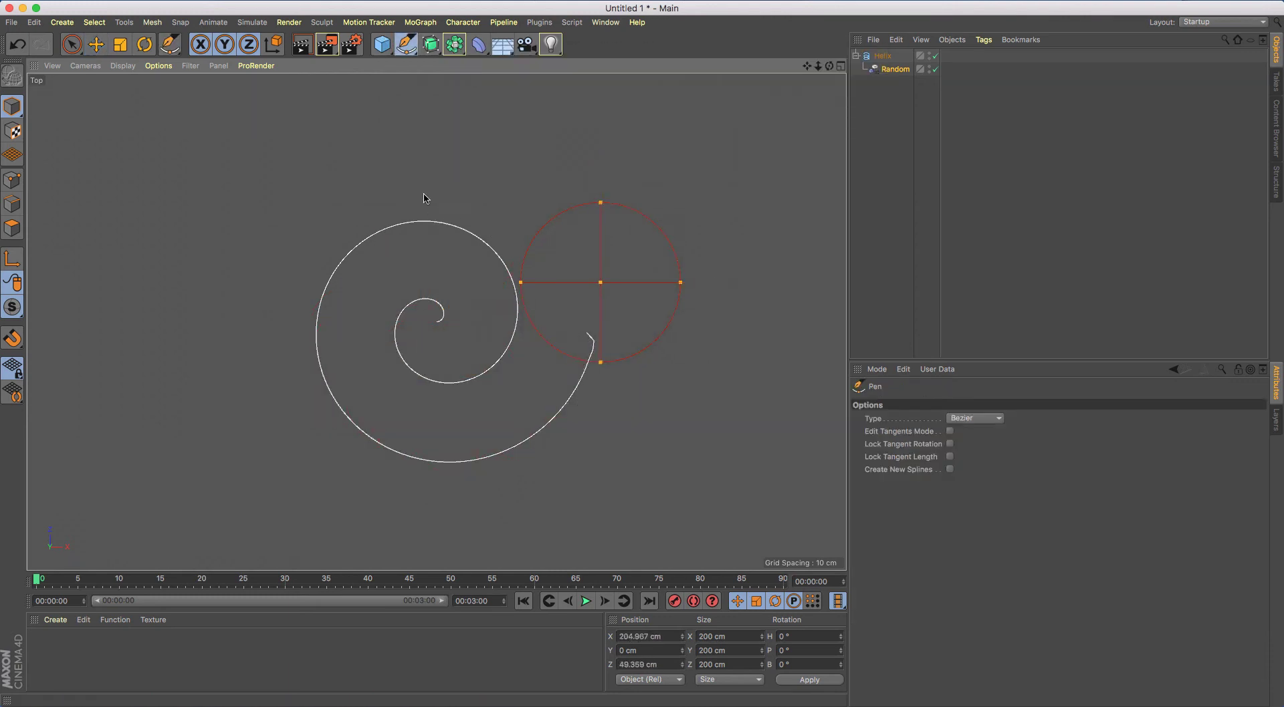
pyautogui.moveTo(426, 184); pyautogui.dragTo(378, 270)
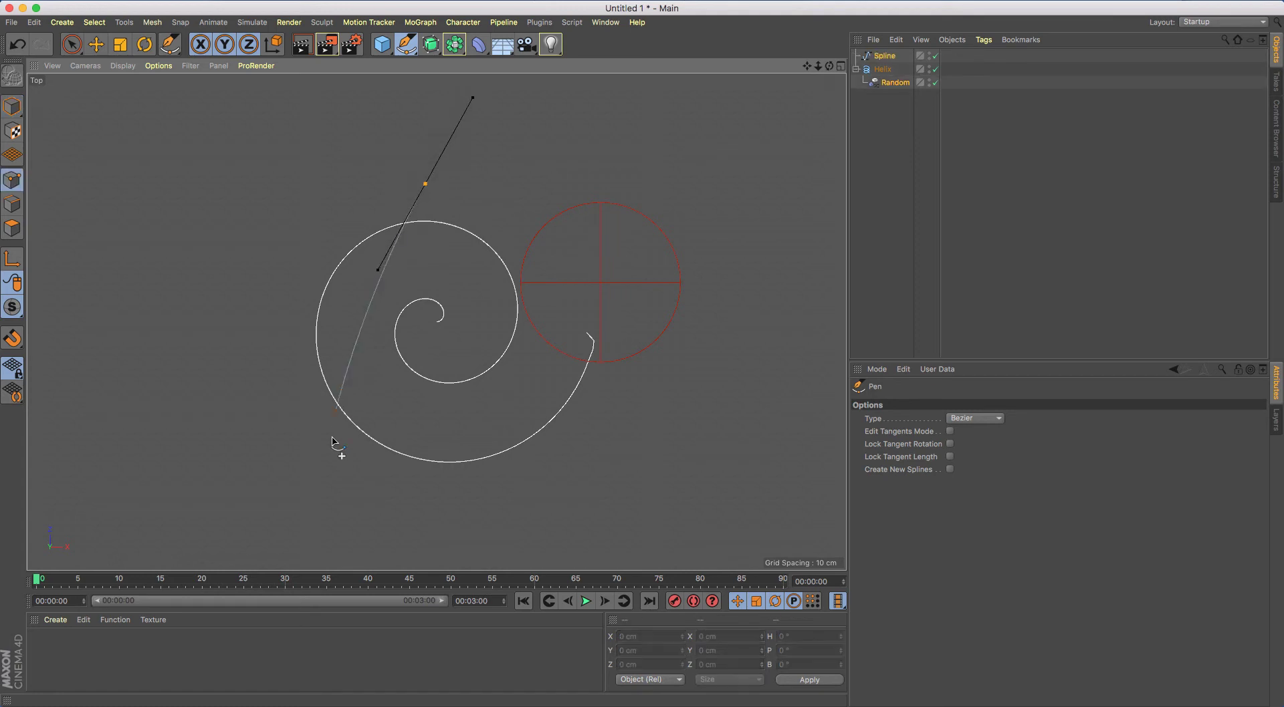
pyautogui.moveTo(334, 471); pyautogui.dragTo(378, 476)
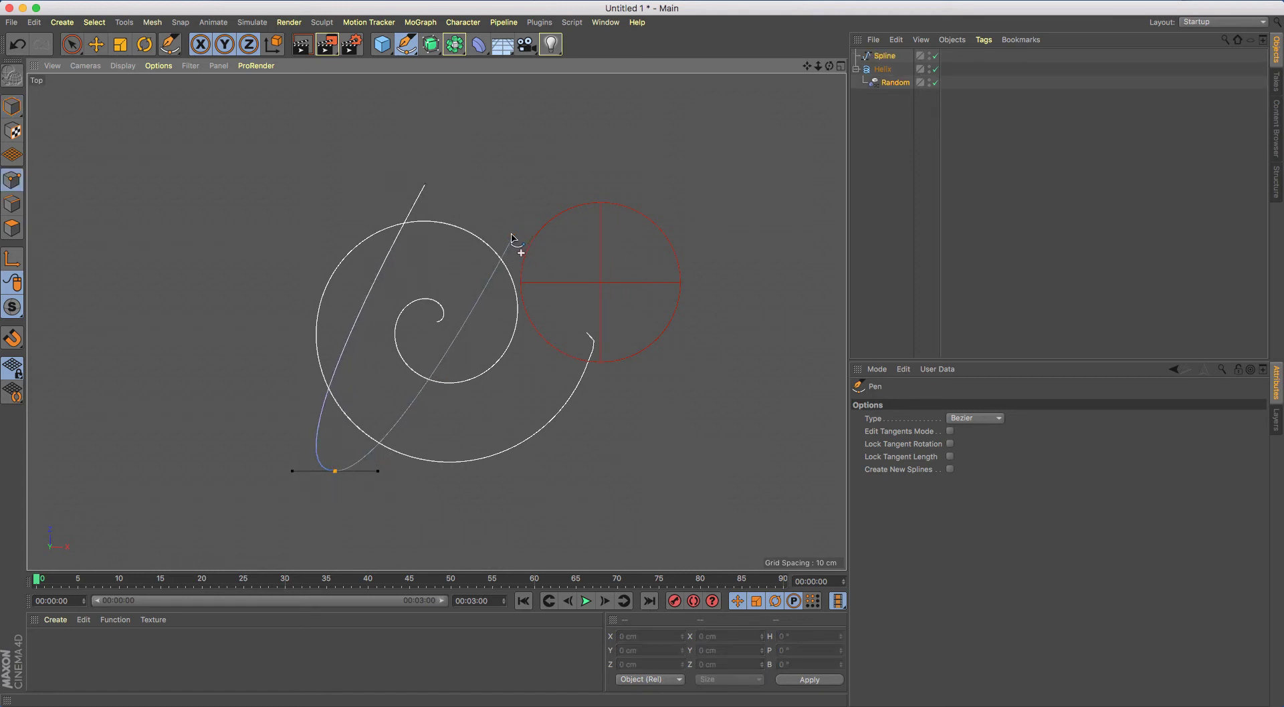
pyautogui.moveTo(515, 231); pyautogui.dragTo(539, 244)
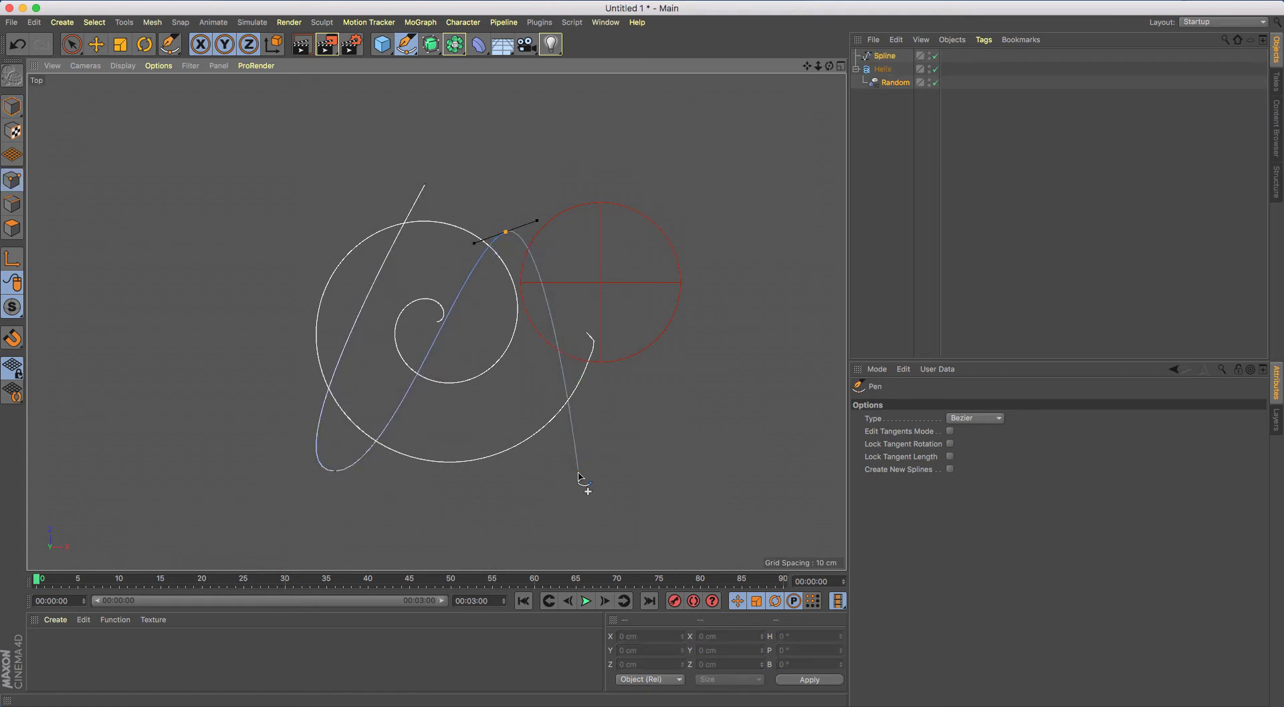
pyautogui.click(71, 44)
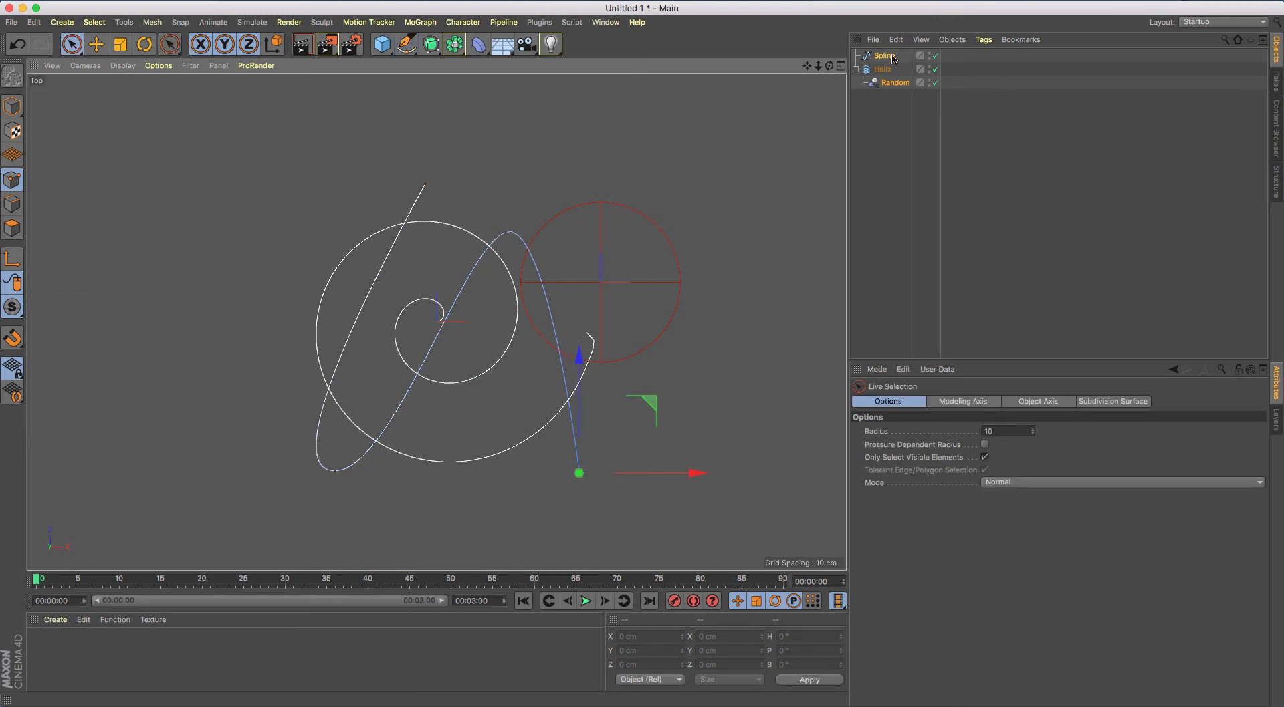
# Change the Random effector's falloff shape to Source and link the drawn Spline as its source.
pyautogui.click(895, 82)
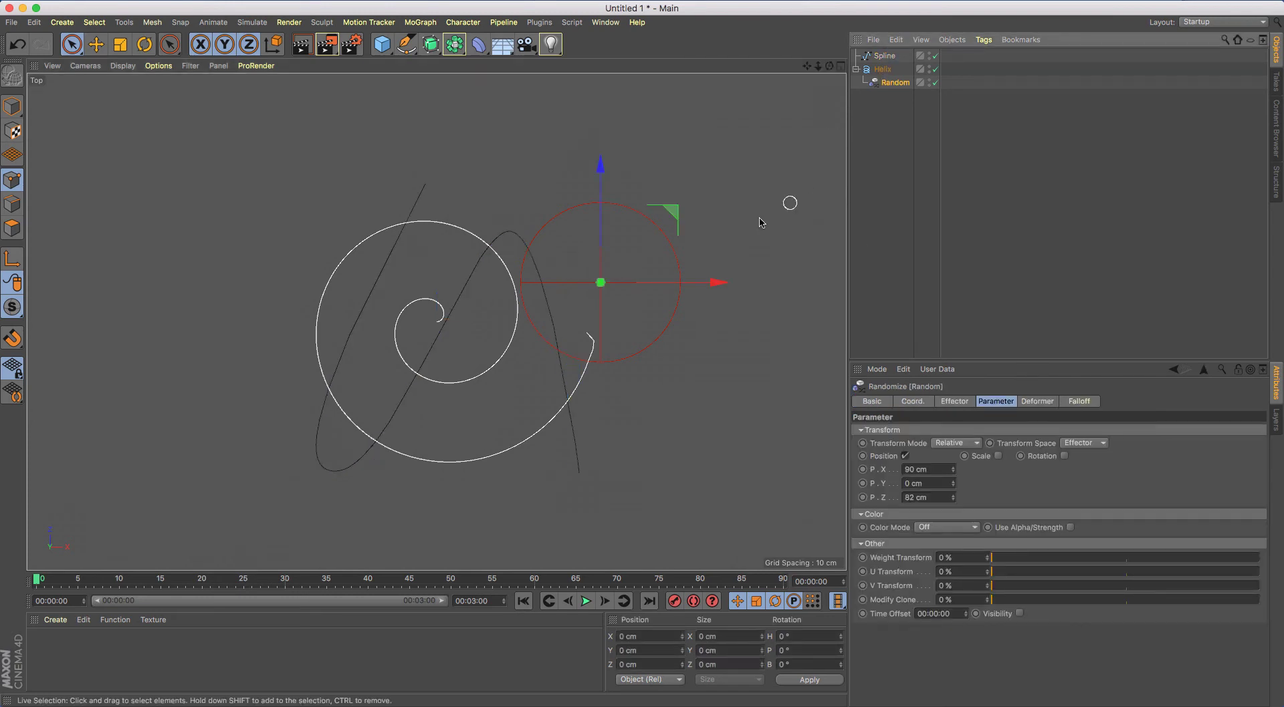
pyautogui.click(1085, 402)
pyautogui.click(918, 430)
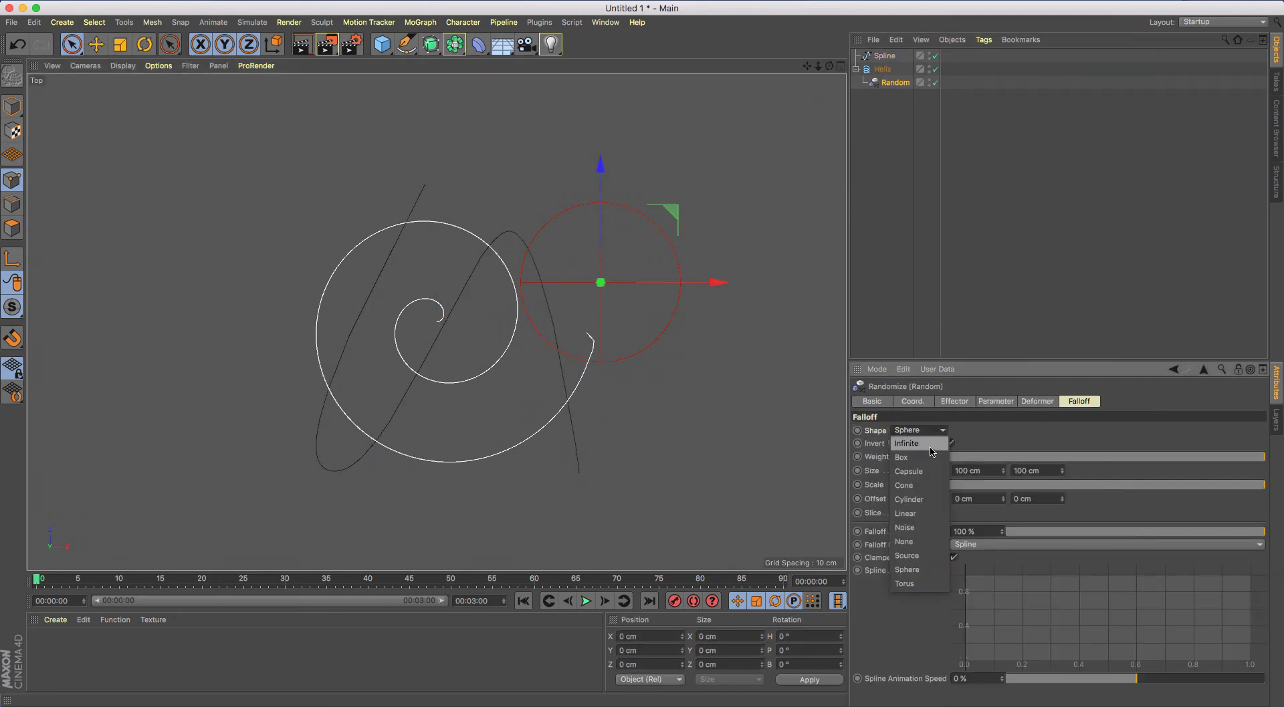
pyautogui.click(924, 556)
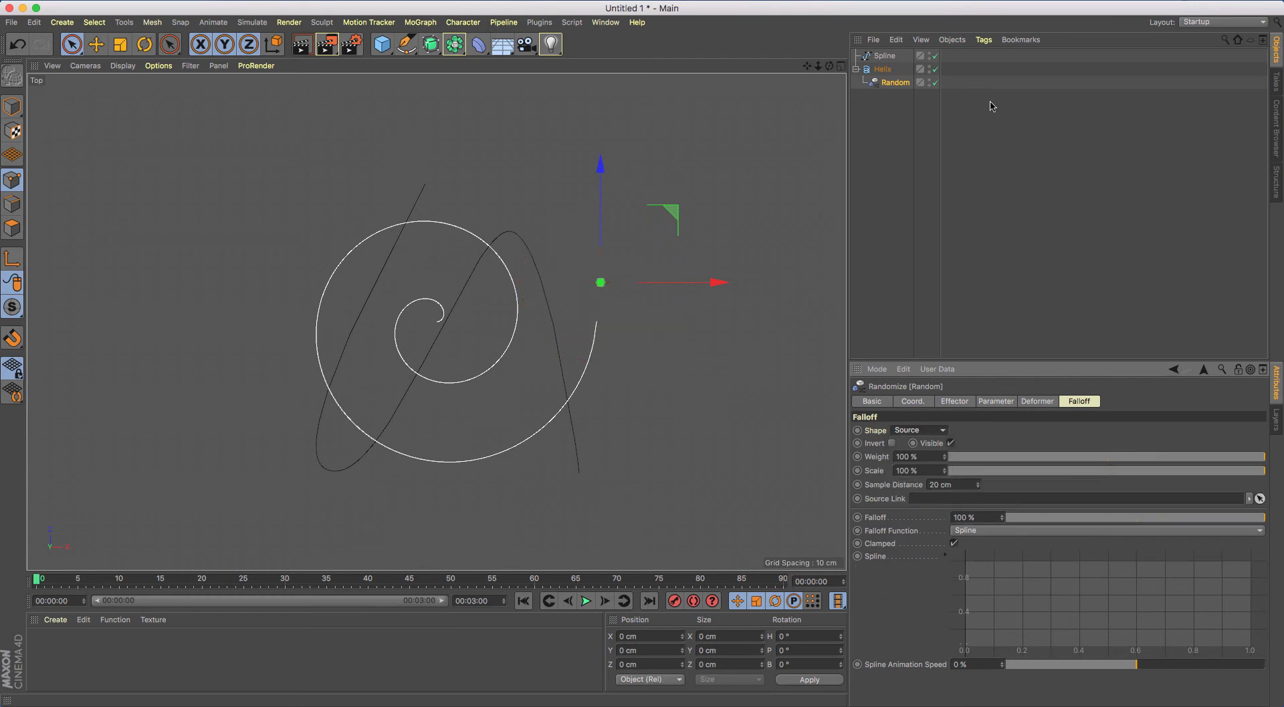
pyautogui.moveTo(884, 56); pyautogui.dragTo(973, 502)
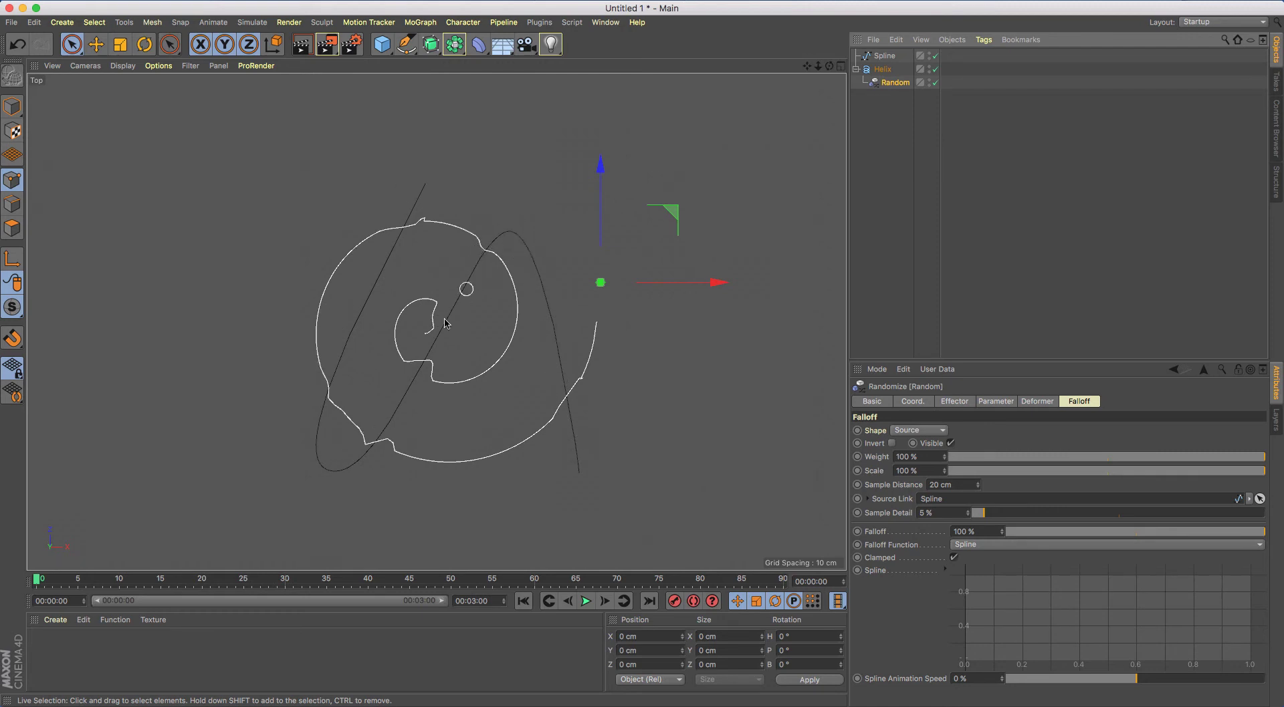
# Select the drawn spline and move its peak point and upper end point, placing the end point at about X -70 cm, Z 184 cm.
pyautogui.click(885, 57)
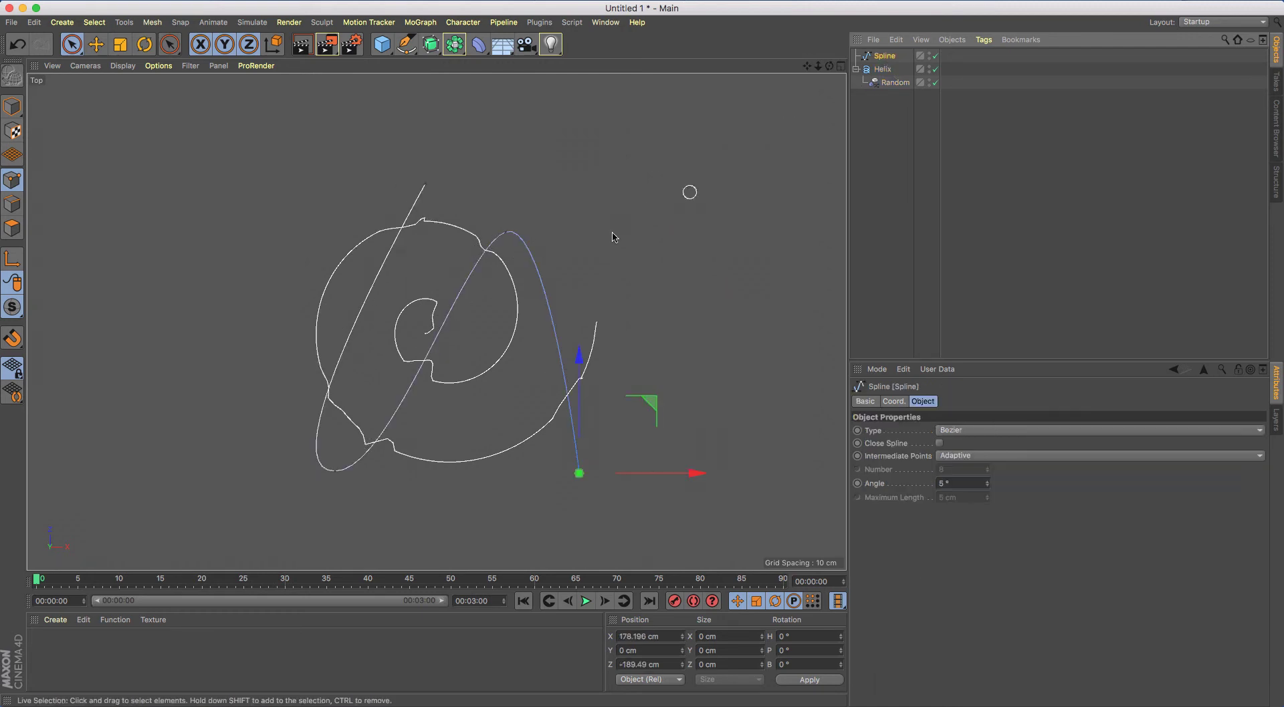
pyautogui.click(96, 45)
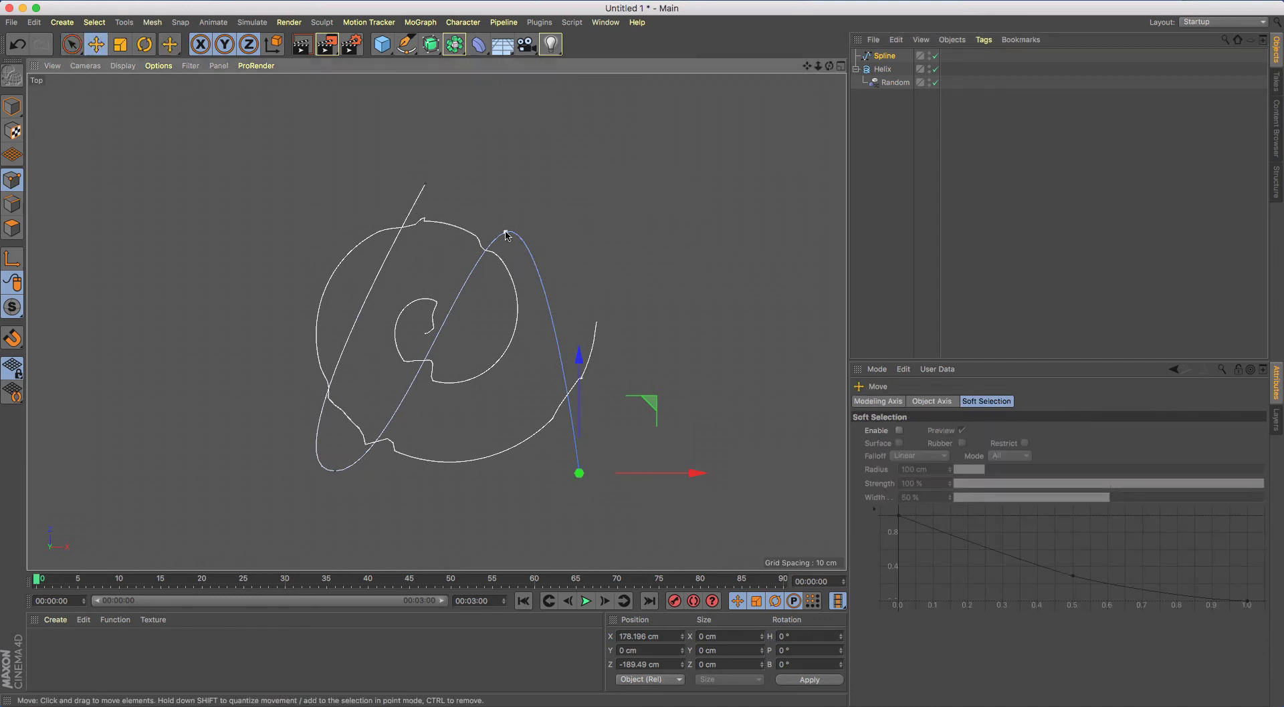
pyautogui.moveTo(506, 232)
pyautogui.mouseDown()
pyautogui.moveTo(558, 263)
pyautogui.moveTo(557, 298)
pyautogui.moveTo(501, 284)
pyautogui.moveTo(505, 210)
pyautogui.moveTo(518, 226)
pyautogui.mouseUp()
pyautogui.moveTo(422, 210); pyautogui.dragTo(383, 214)
pyautogui.moveTo(510, 209); pyautogui.dragTo(517, 263)
# Delete the drawn spline's upper end point and its lower-left point.
pyautogui.click(381, 175)
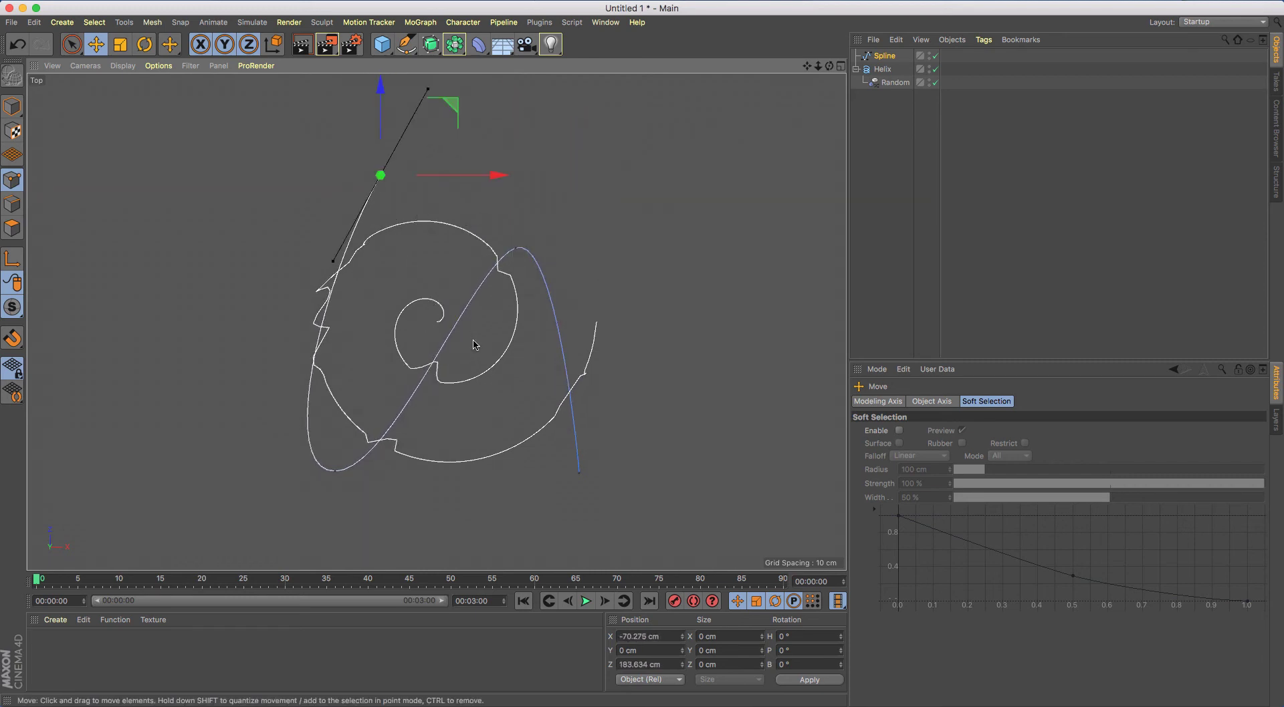
pyautogui.press('Delete')
pyautogui.click(335, 472)
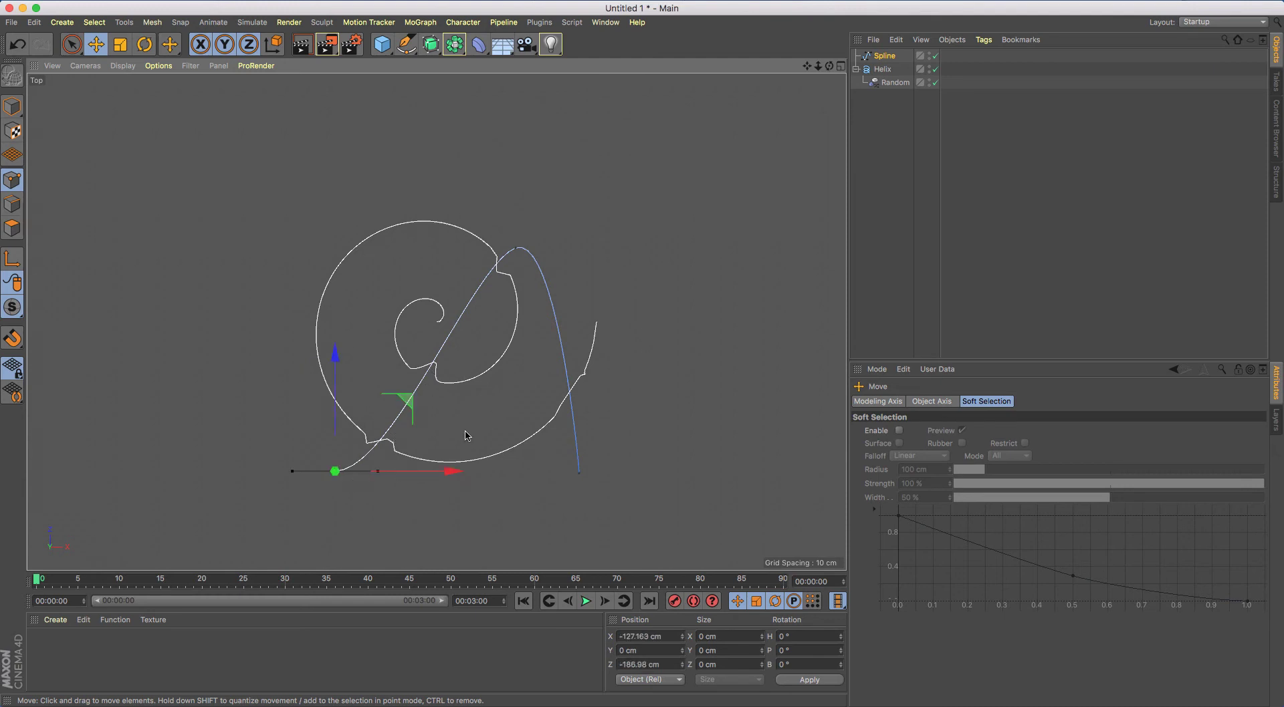
pyautogui.press('Delete')
# Move the spline's two remaining points along the helix's outer end, with the lower point at about X 38 cm, Z -173 cm.
pyautogui.click(515, 248)
pyautogui.moveTo(555, 284); pyautogui.dragTo(630, 354)
pyautogui.click(582, 471)
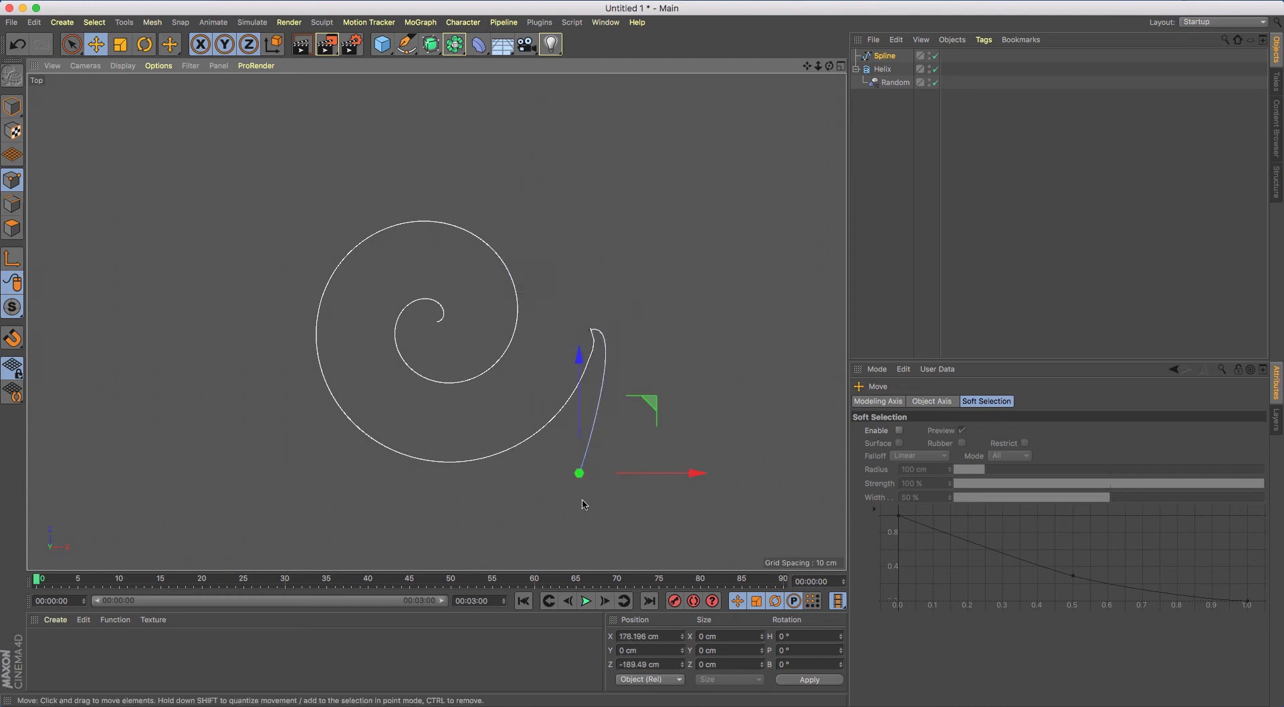
pyautogui.moveTo(581, 471); pyautogui.dragTo(467, 491)
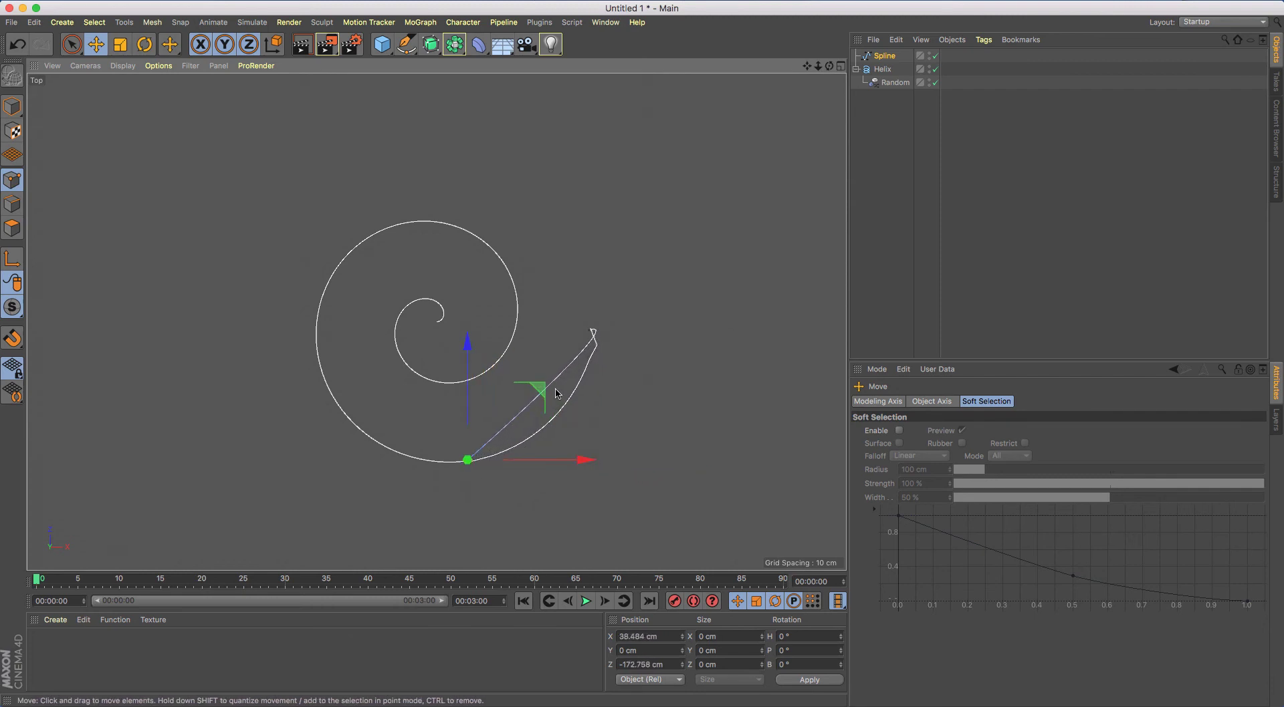
pyautogui.click(592, 330)
pyautogui.moveTo(619, 318); pyautogui.dragTo(579, 432)
# Set the Random effector's transform space to Node and its noise scale to 38%.
pyautogui.click(895, 82)
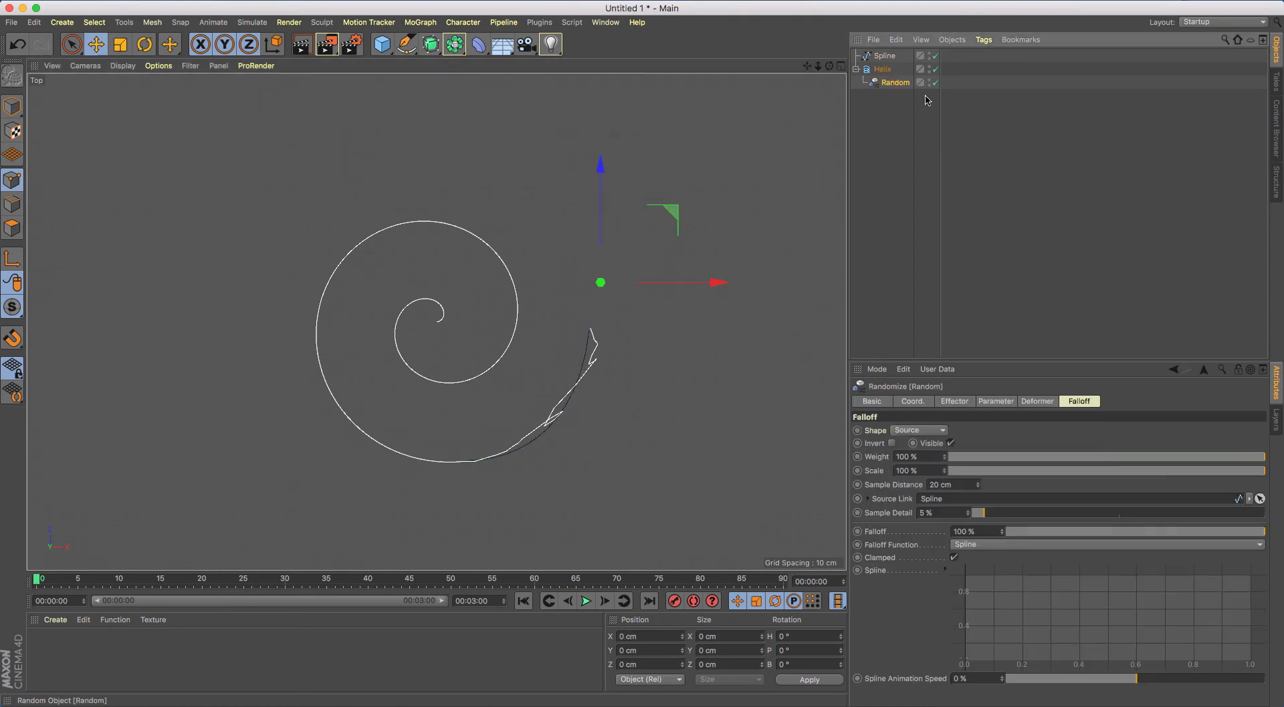
pyautogui.click(996, 401)
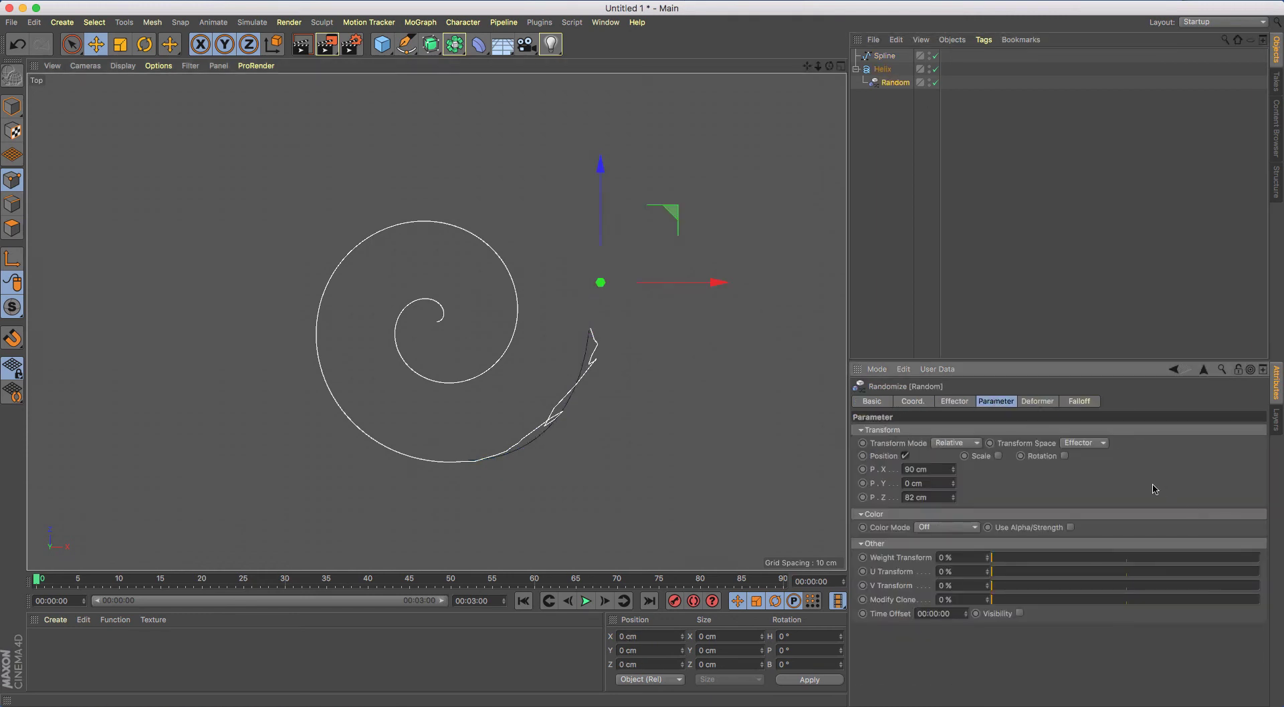
pyautogui.click(1085, 444)
pyautogui.click(1090, 458)
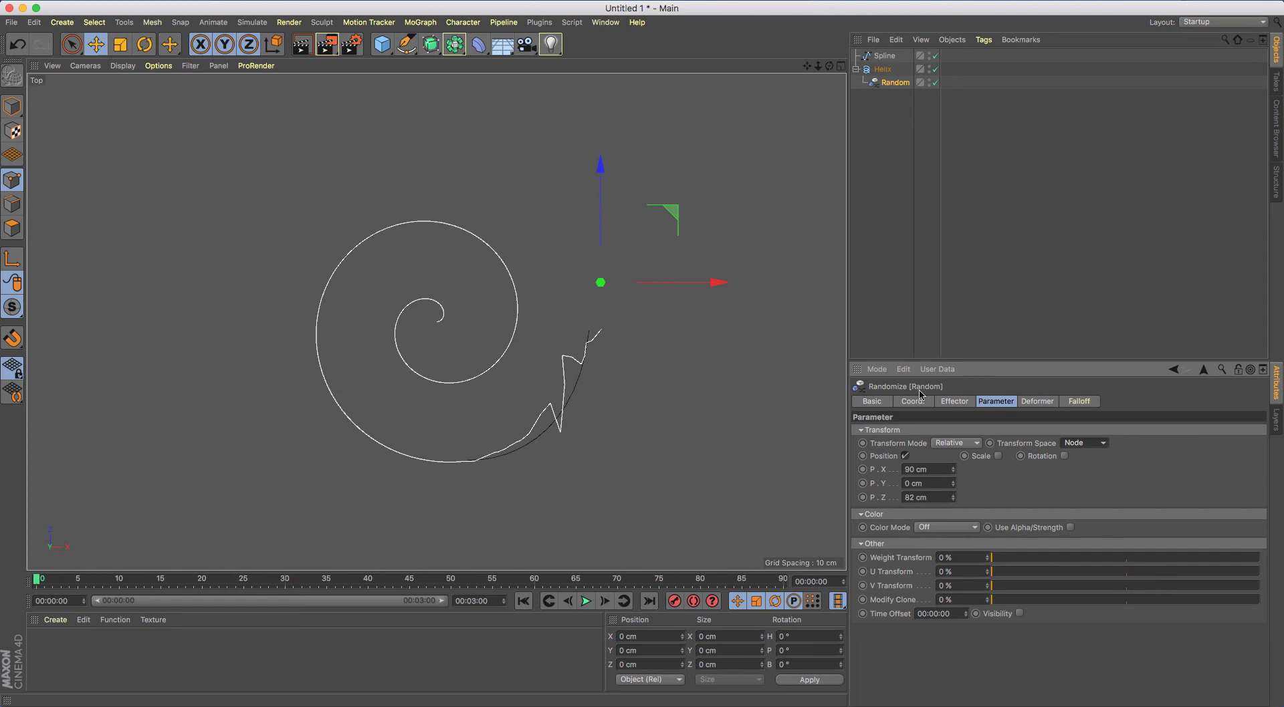
pyautogui.click(955, 402)
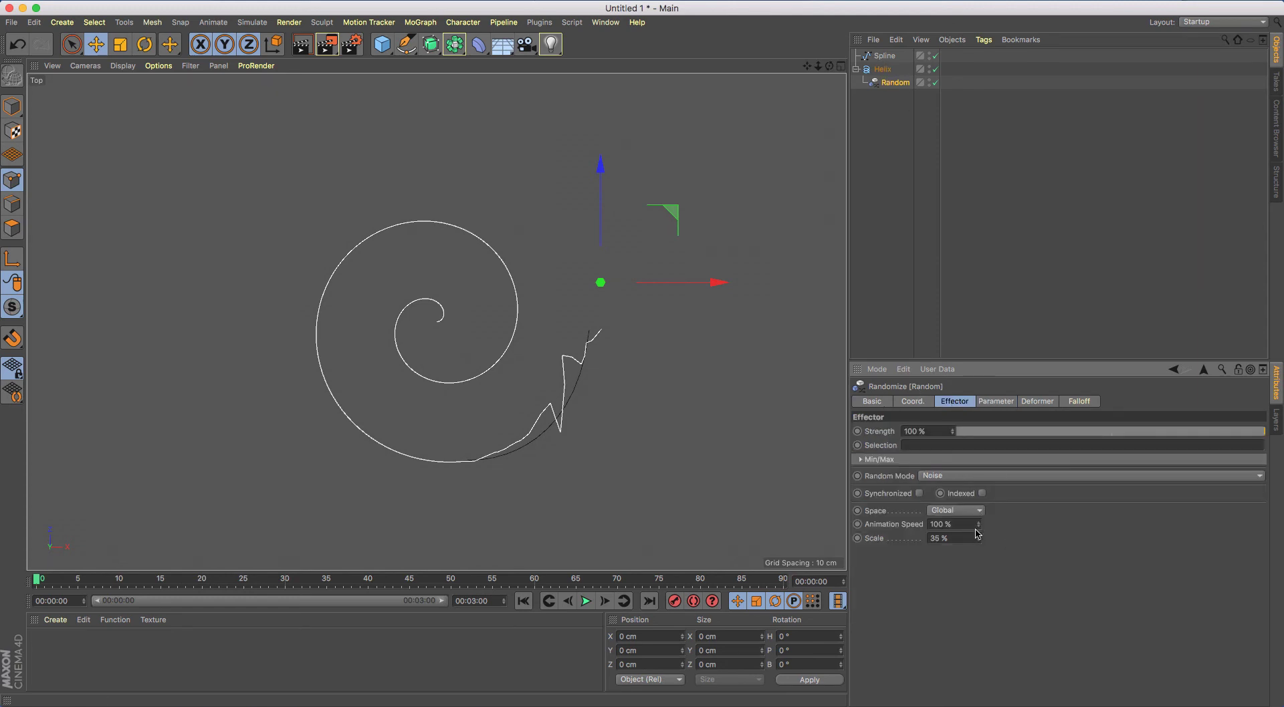
pyautogui.moveTo(976, 535)
pyautogui.mouseDown()
pyautogui.moveTo(981, 559)
pyautogui.moveTo(980, 540)
pyautogui.mouseUp()
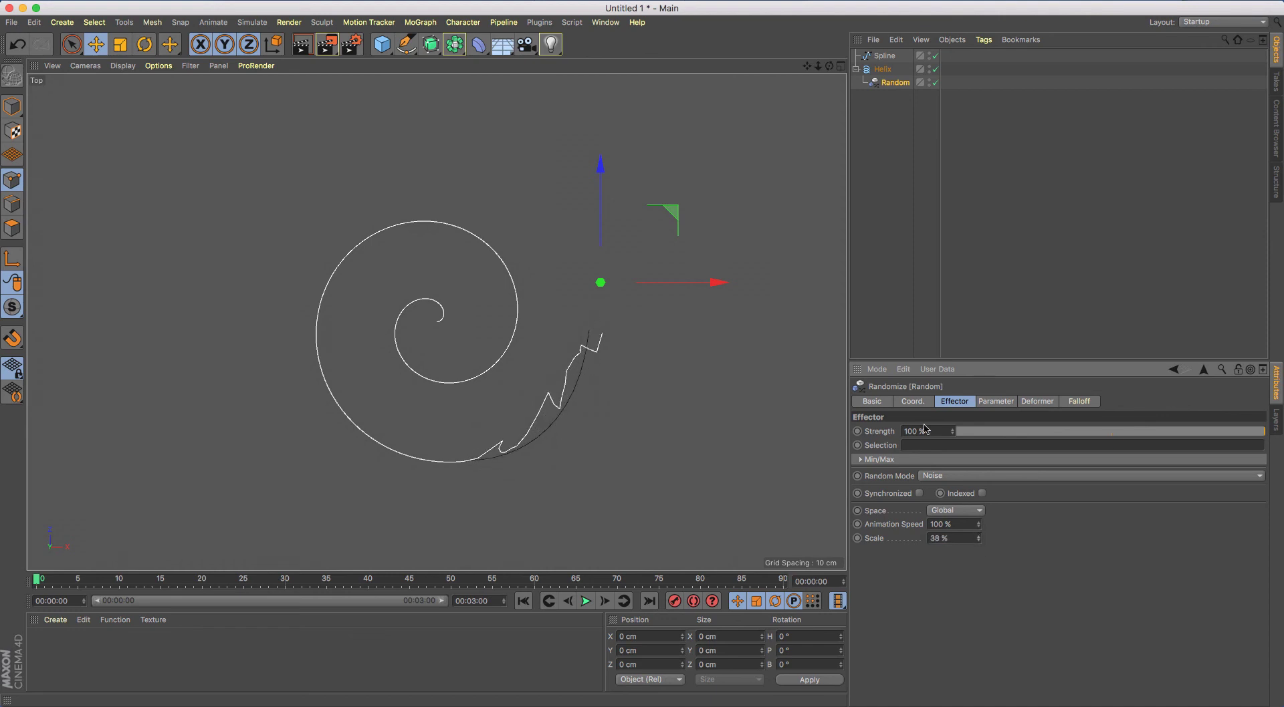
# Toggle the Random effector off and on repeatedly to compare the helix with and without the distortion.
pyautogui.click(935, 82)
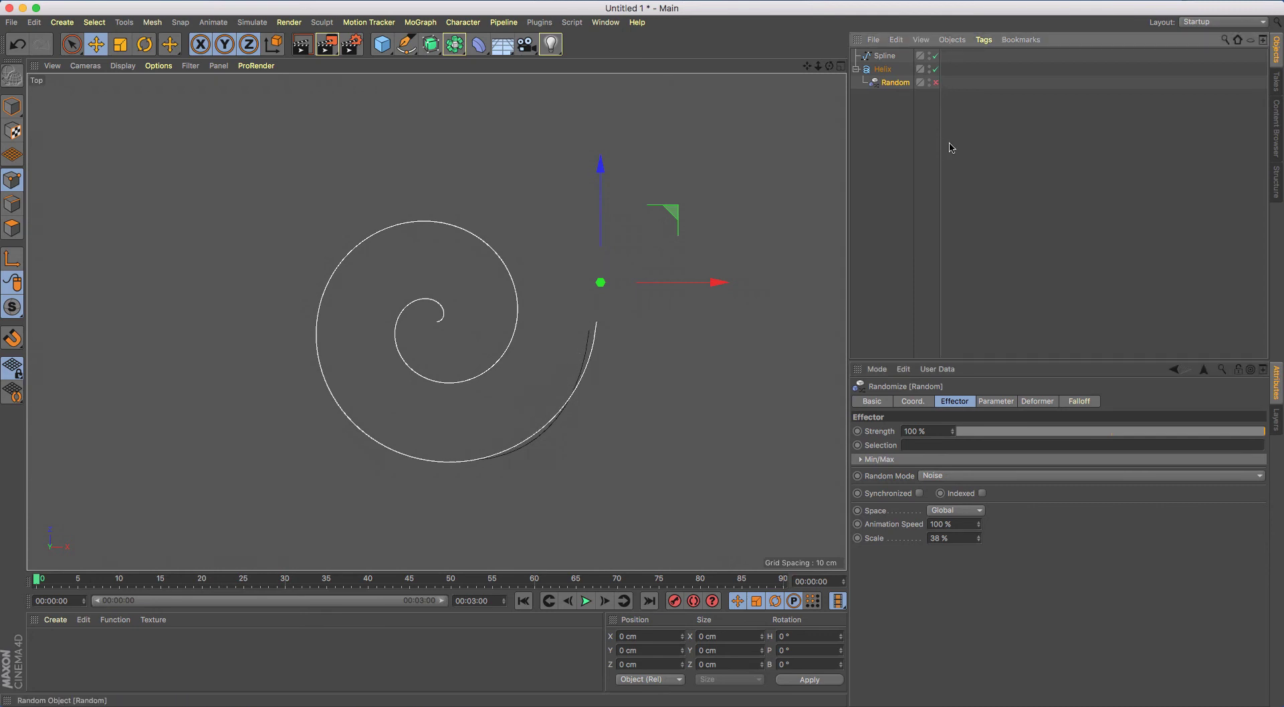
pyautogui.click(935, 82)
pyautogui.click(934, 82)
pyautogui.click(935, 82)
pyautogui.click(935, 82)
pyautogui.click(935, 83)
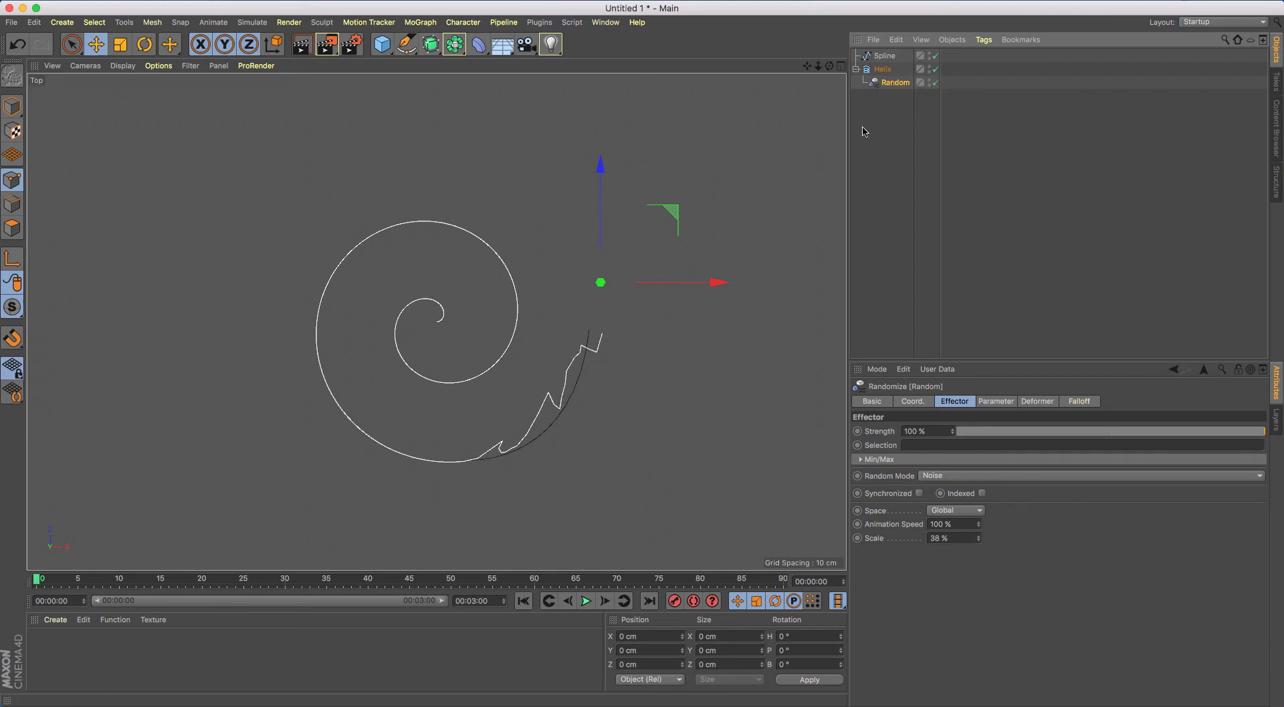
# Undo back to the plain helix, removing the Random effector and the drawn spline.
pyautogui.press('super+z')
pyautogui.press('super+z')
pyautogui.press('super+z')
pyautogui.press('super+z')
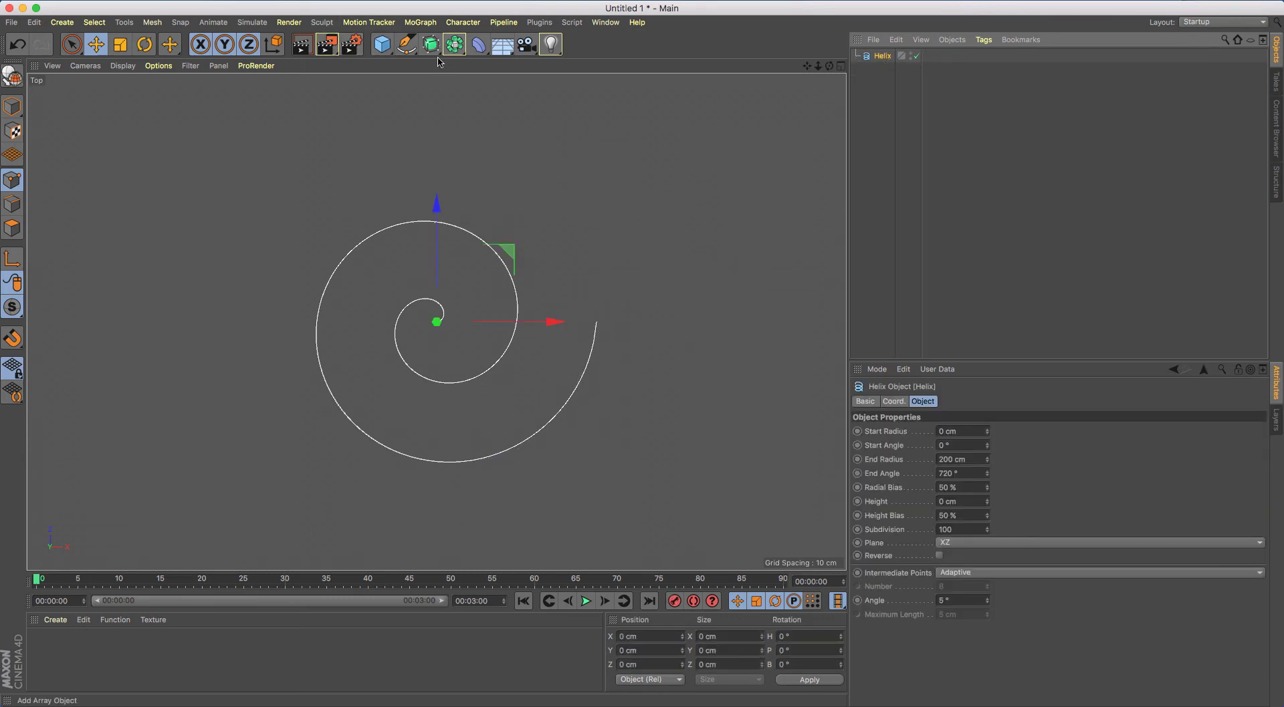
# Add a Plain effector as a child of the Helix and set its deformation to Point.
pyautogui.click(369, 23)
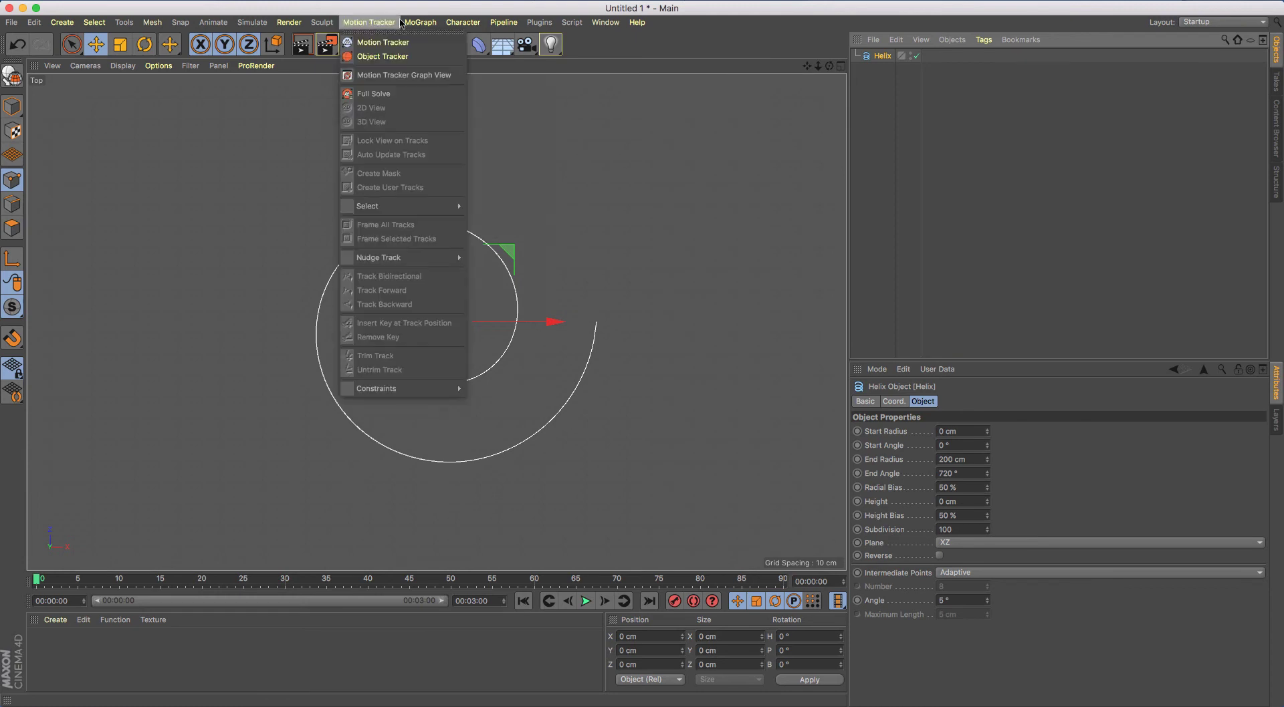
pyautogui.moveTo(420, 22)
pyautogui.click(561, 57)
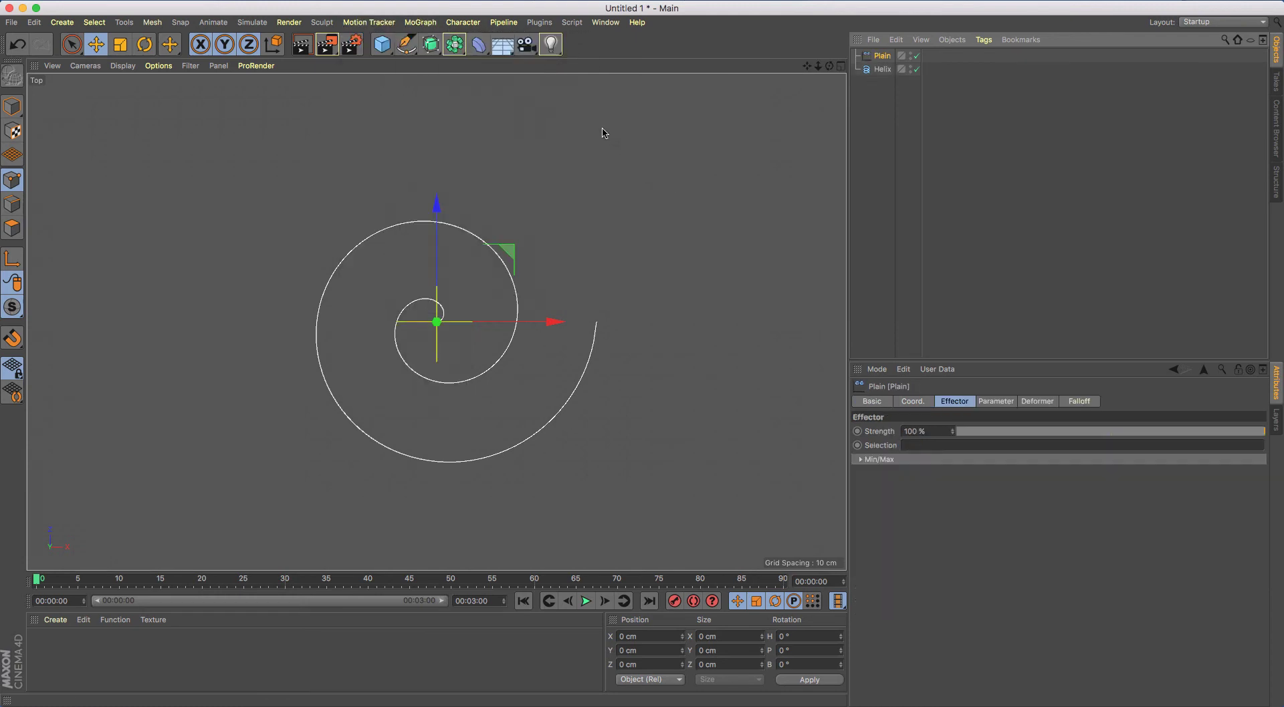
pyautogui.moveTo(884, 73); pyautogui.dragTo(884, 72)
pyautogui.click(1043, 401)
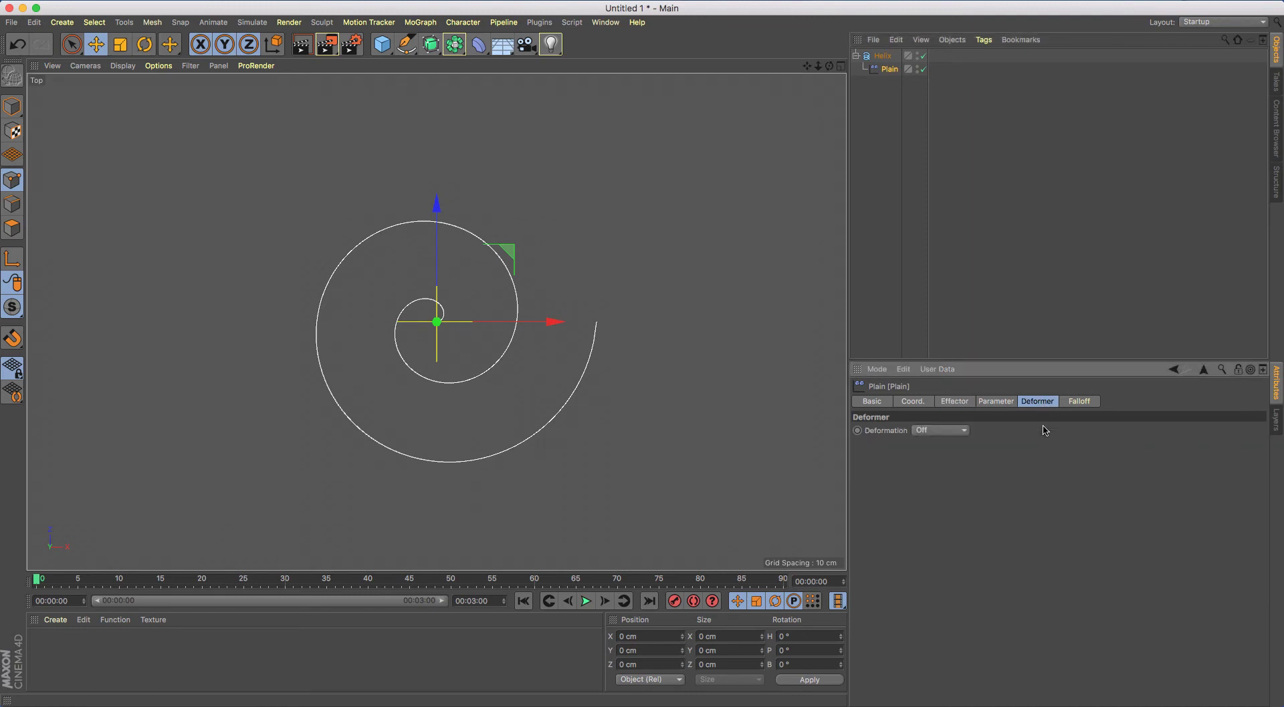
pyautogui.click(956, 431)
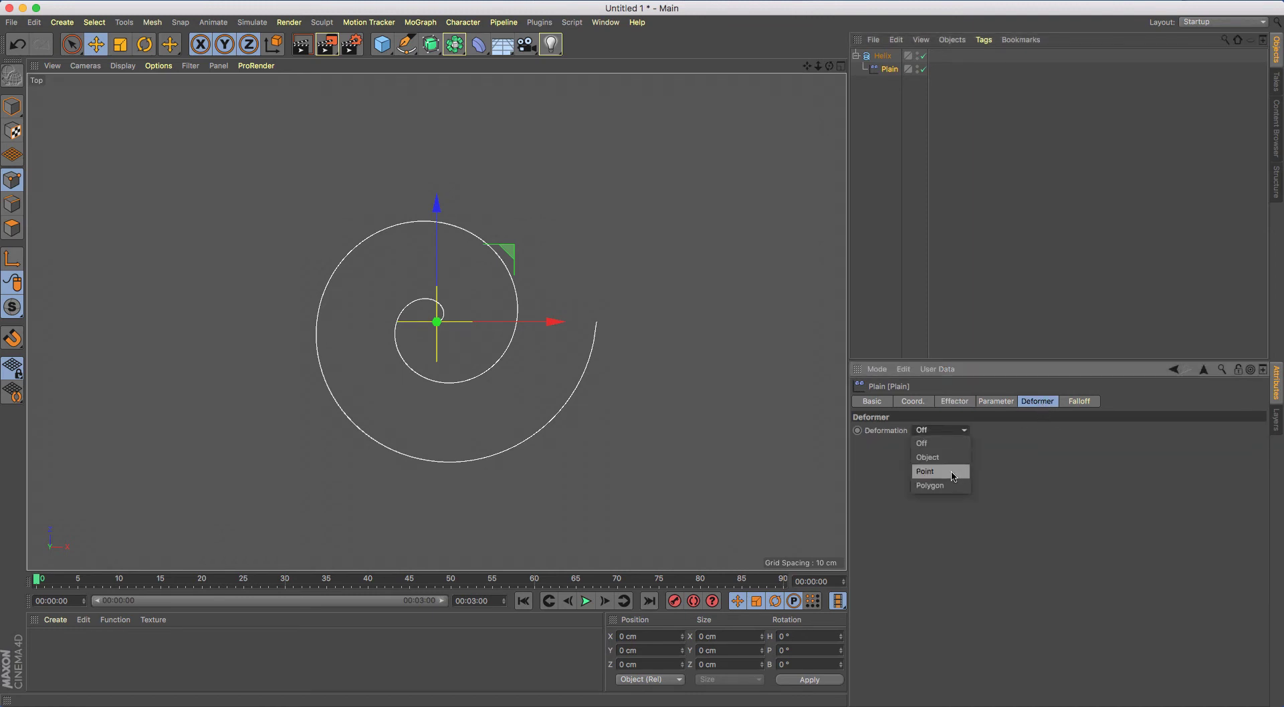
pyautogui.click(966, 472)
# Set the Plain effector's position offset to Y 0 cm and X 42 cm.
pyautogui.click(1000, 404)
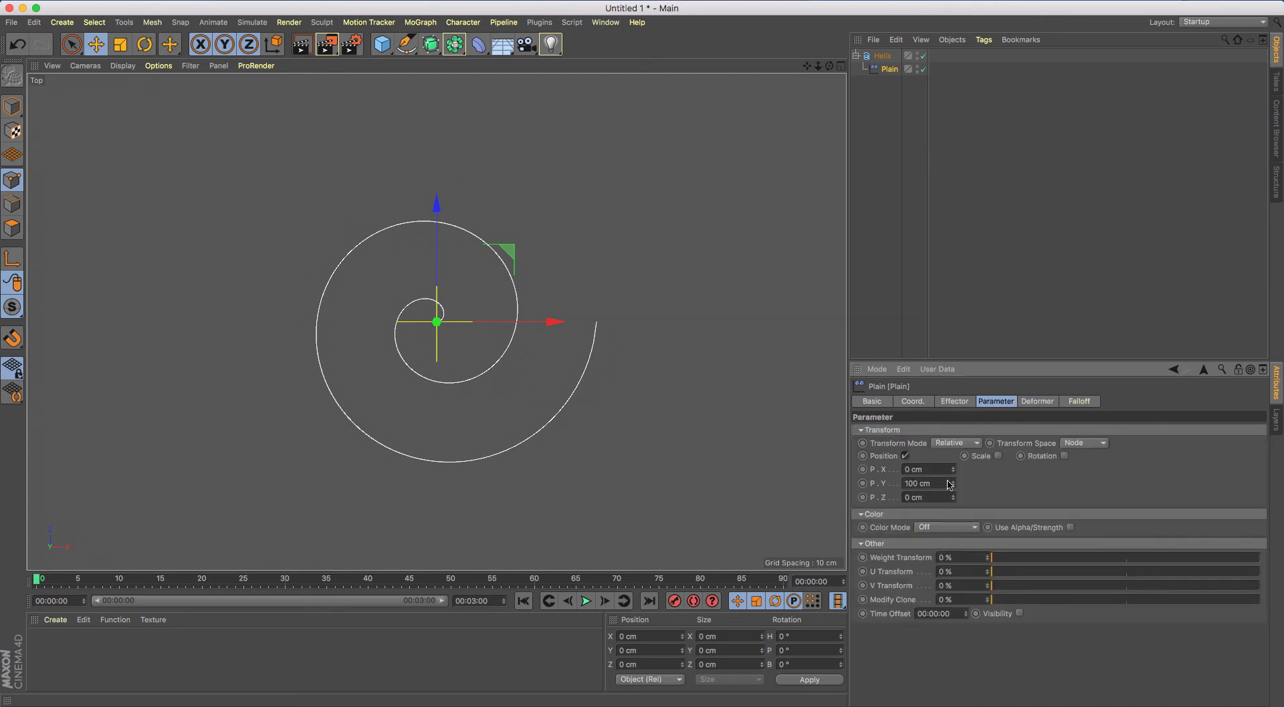
pyautogui.moveTo(949, 481); pyautogui.dragTo(812, 420)
pyautogui.moveTo(955, 472); pyautogui.dragTo(725, 382)
# Give the Plain effector a Sphere falloff and move it over the helix's lower-right turns.
pyautogui.click(1088, 403)
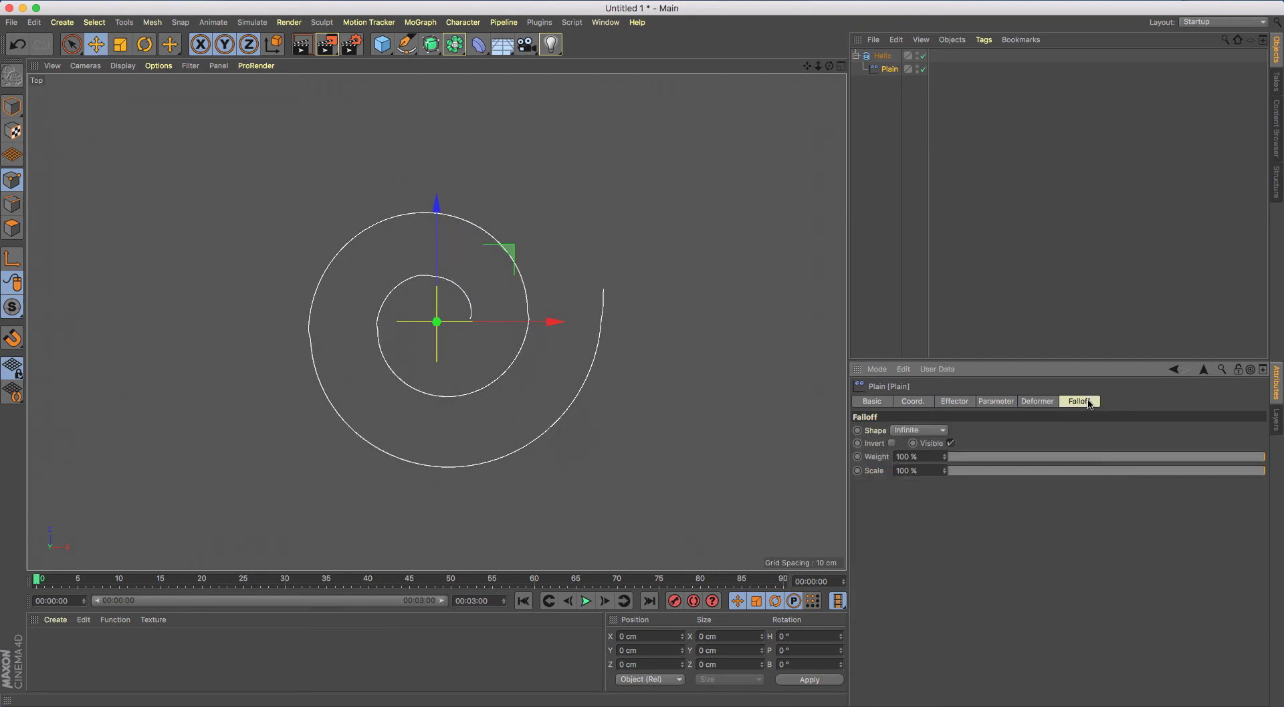
pyautogui.click(919, 430)
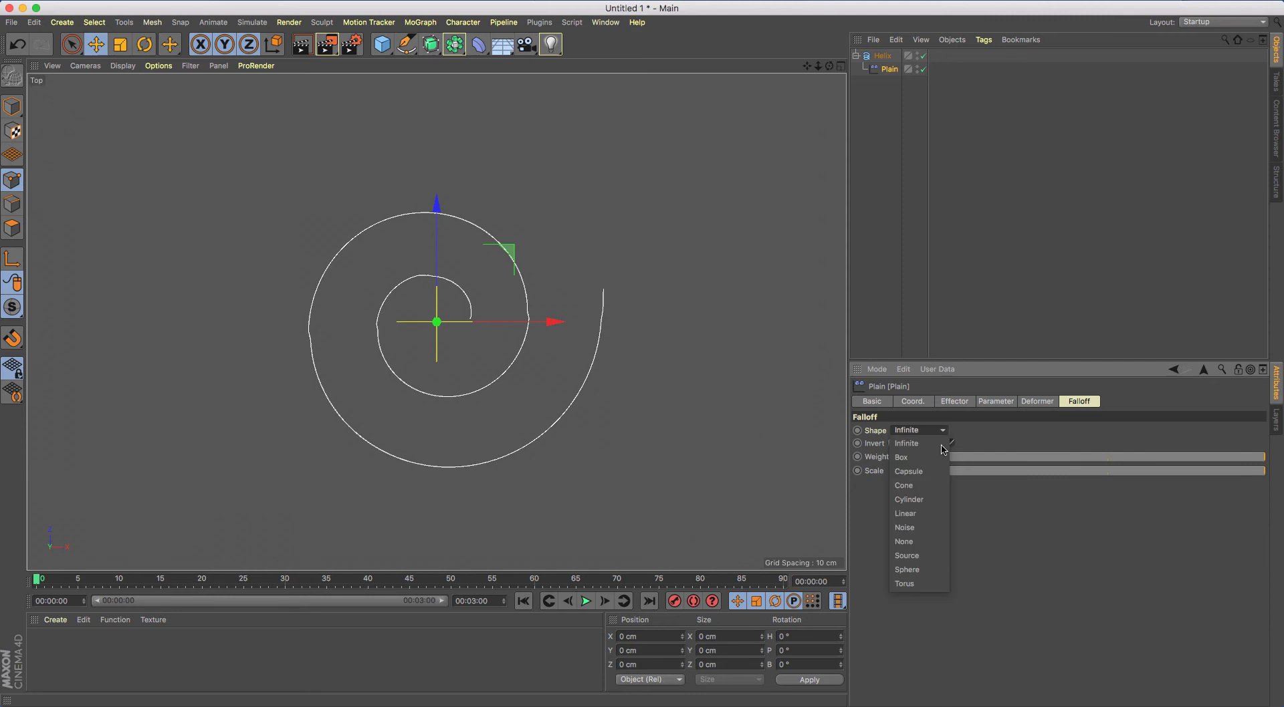
pyautogui.click(916, 570)
pyautogui.moveTo(478, 399); pyautogui.dragTo(581, 454)
# Set the X position offset to 127 cm and transform space to Effector, and move the effector across the helix toward its left side.
pyautogui.click(1001, 402)
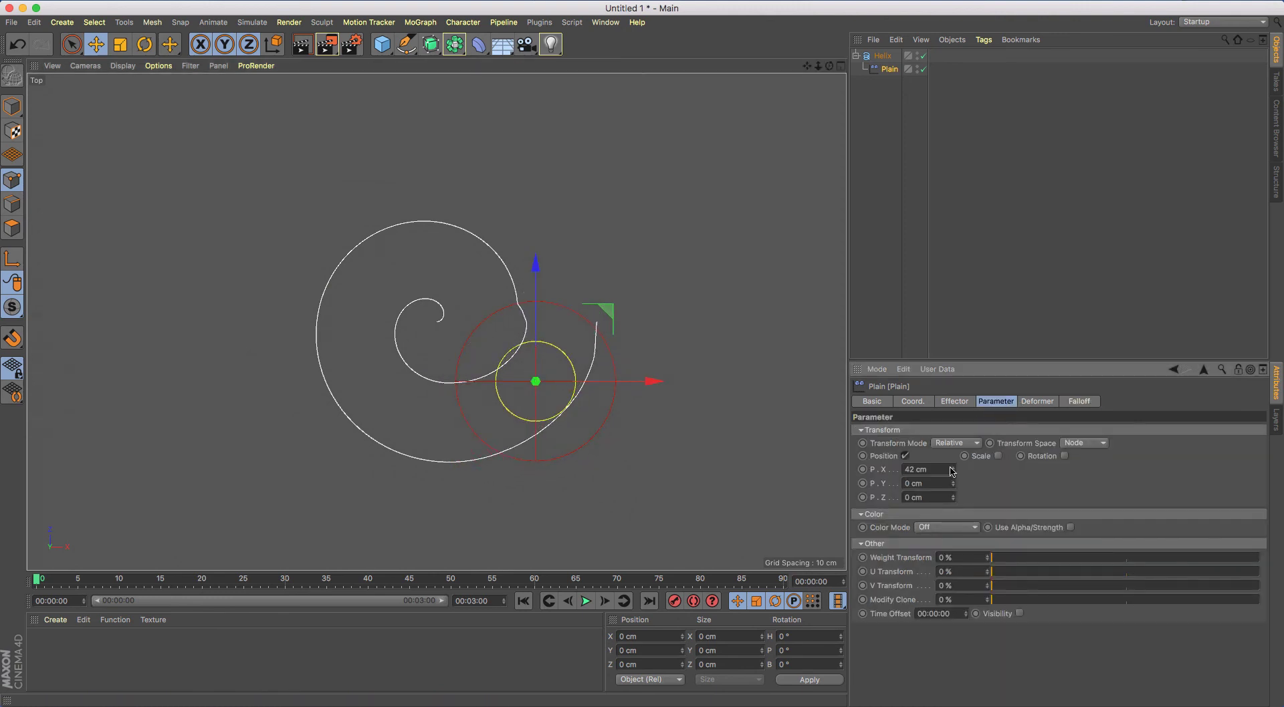
pyautogui.moveTo(952, 471); pyautogui.dragTo(952, 454)
pyautogui.click(1085, 444)
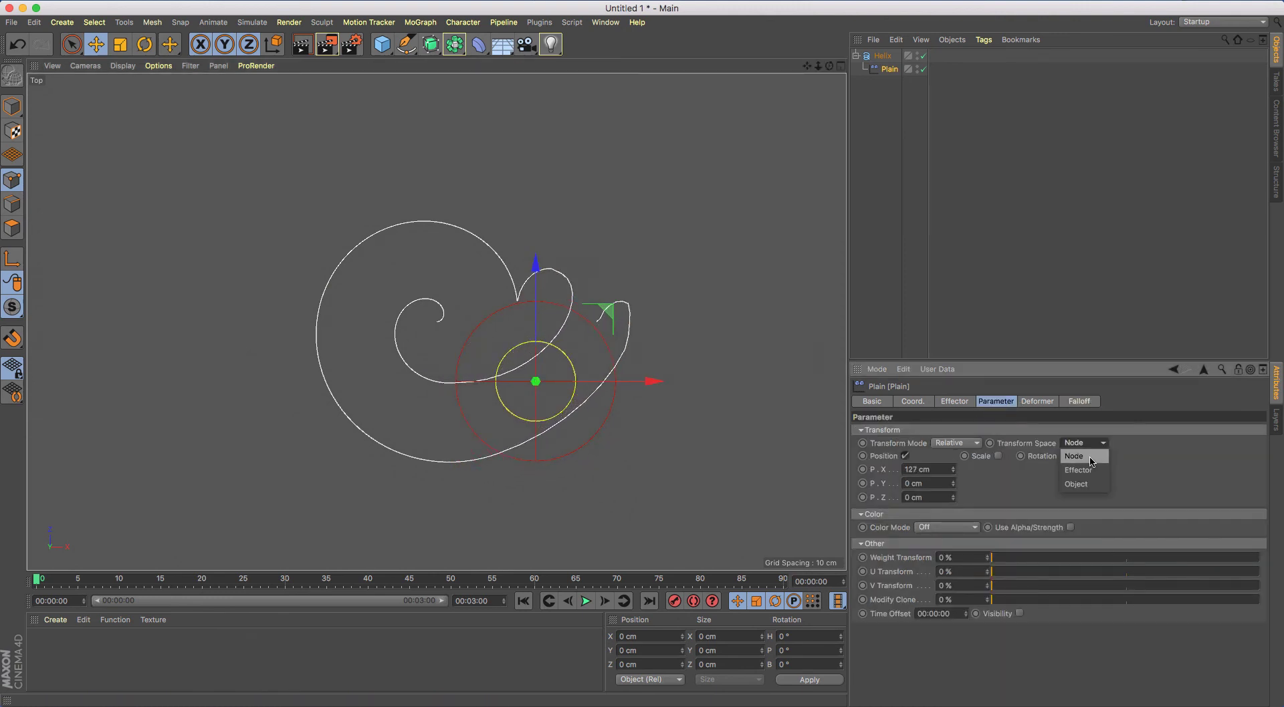
pyautogui.click(1078, 470)
pyautogui.moveTo(591, 400); pyautogui.dragTo(406, 342)
# Raise the sphere's falloff to its maximum and move the effector toward the helix's lower turns.
pyautogui.click(1079, 401)
pyautogui.moveTo(1137, 532); pyautogui.dragTo(1263, 533)
pyautogui.moveTo(472, 371); pyautogui.dragTo(515, 498)
# Replace the Plain effector with a Target effector as a child of the Helix.
pyautogui.press('Delete')
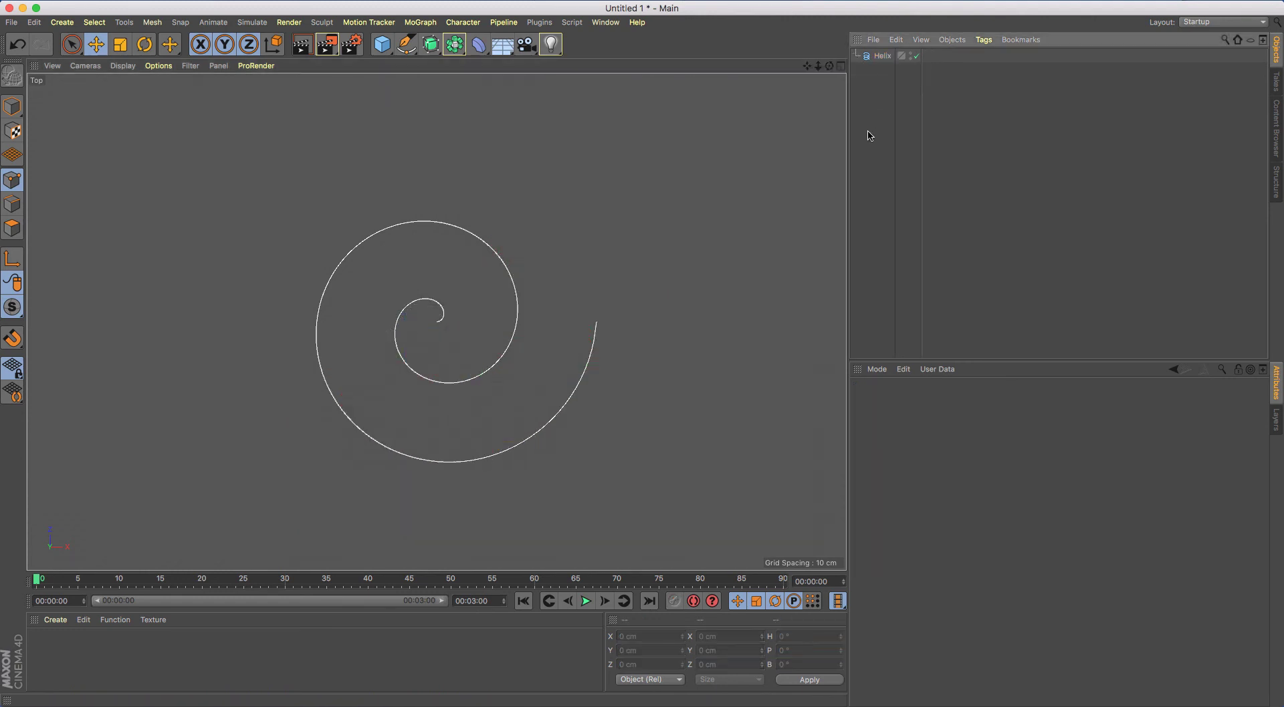
pyautogui.click(420, 22)
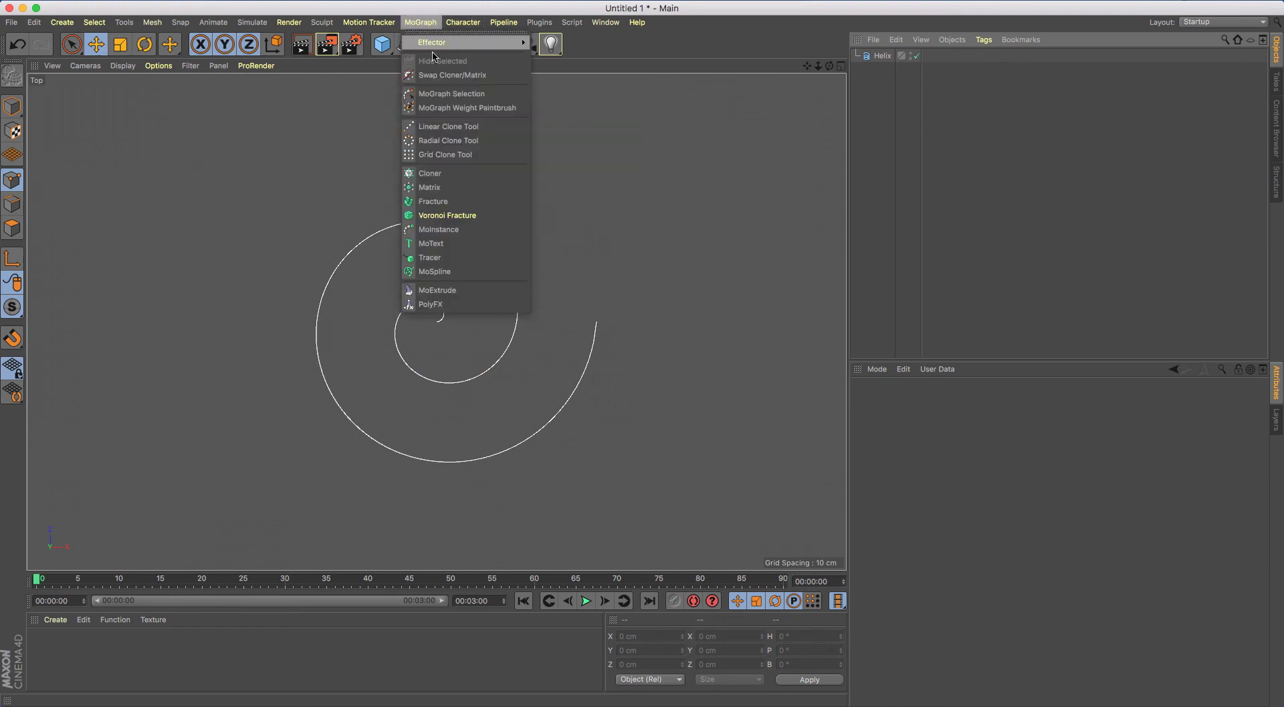
pyautogui.moveTo(504, 44)
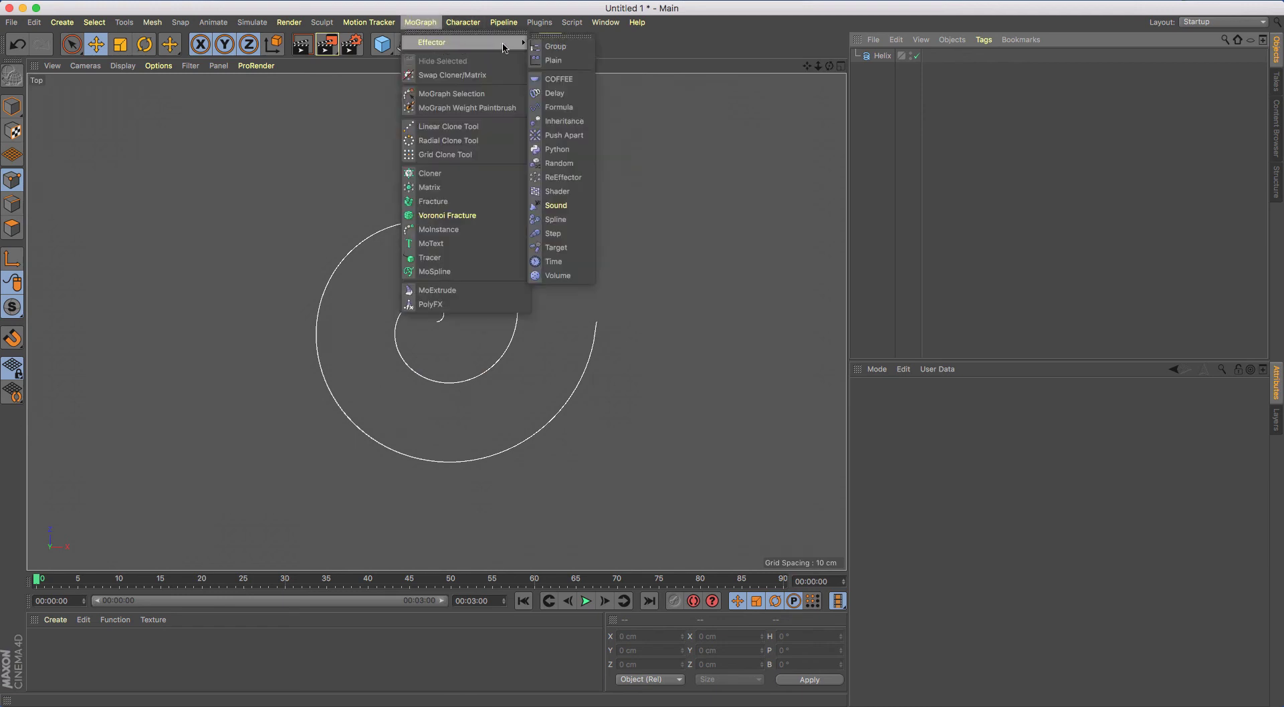
pyautogui.click(557, 248)
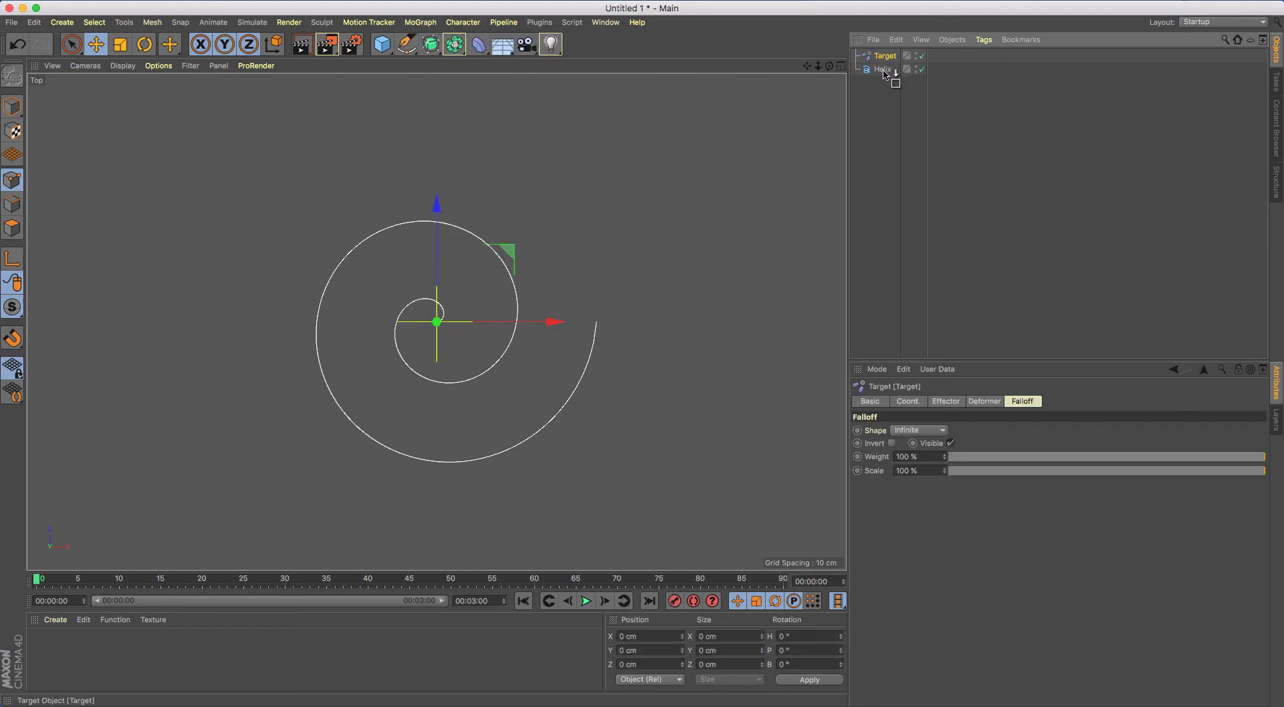
pyautogui.moveTo(886, 69); pyautogui.dragTo(930, 61)
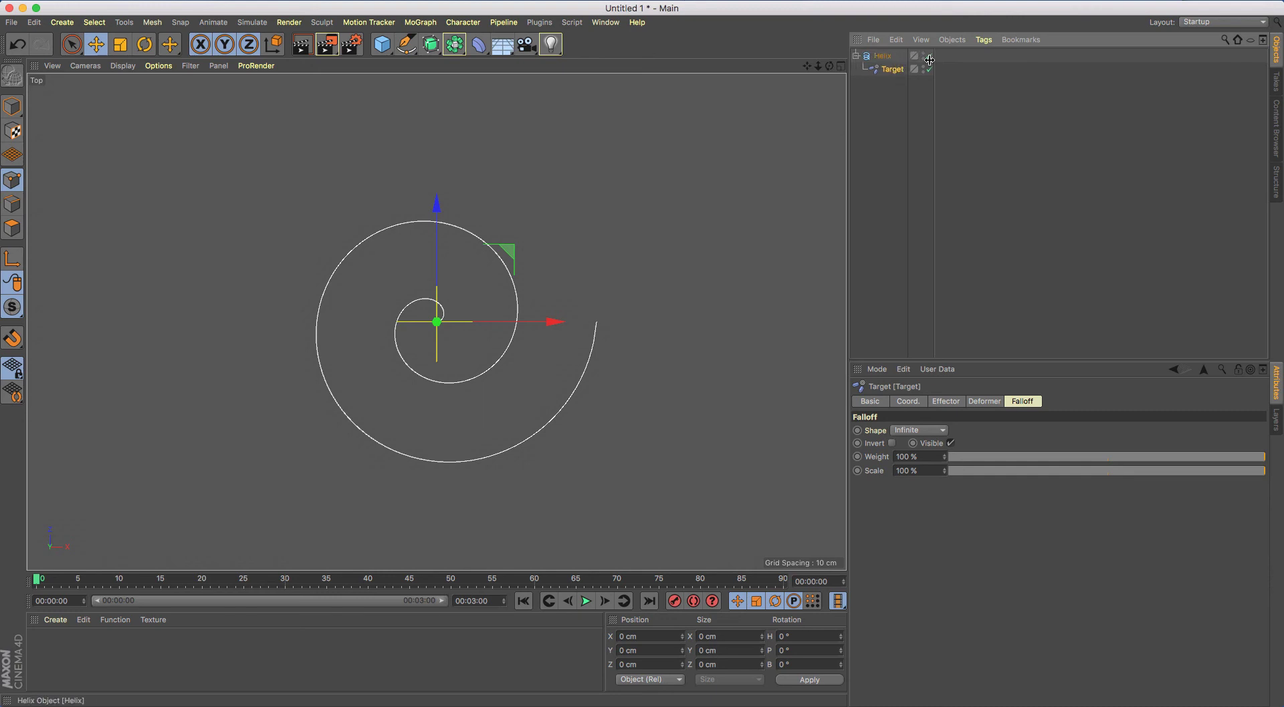
# Set the Target effector's deformation to Point.
pyautogui.click(985, 402)
pyautogui.click(941, 431)
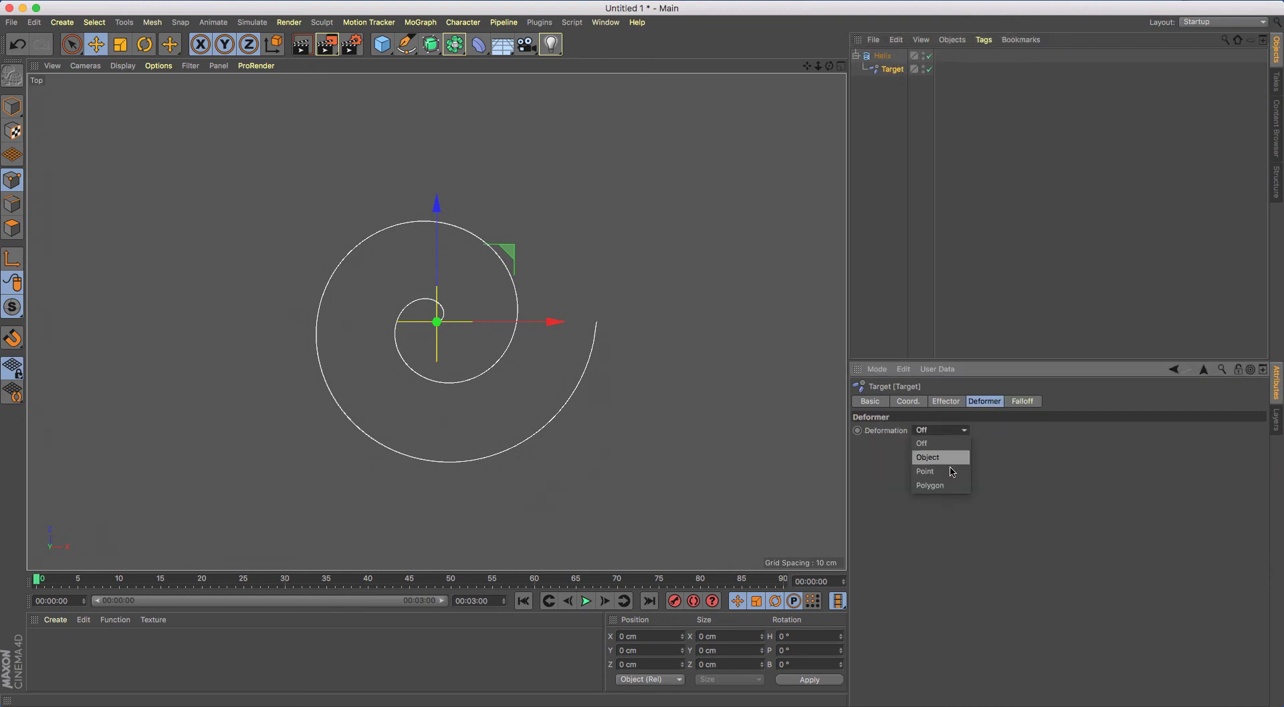
pyautogui.click(944, 481)
# Enable Repel, move the Target effector about 121 cm toward the helix's lower-right turns, and reduce the repel effect with its distance settings.
pyautogui.click(957, 403)
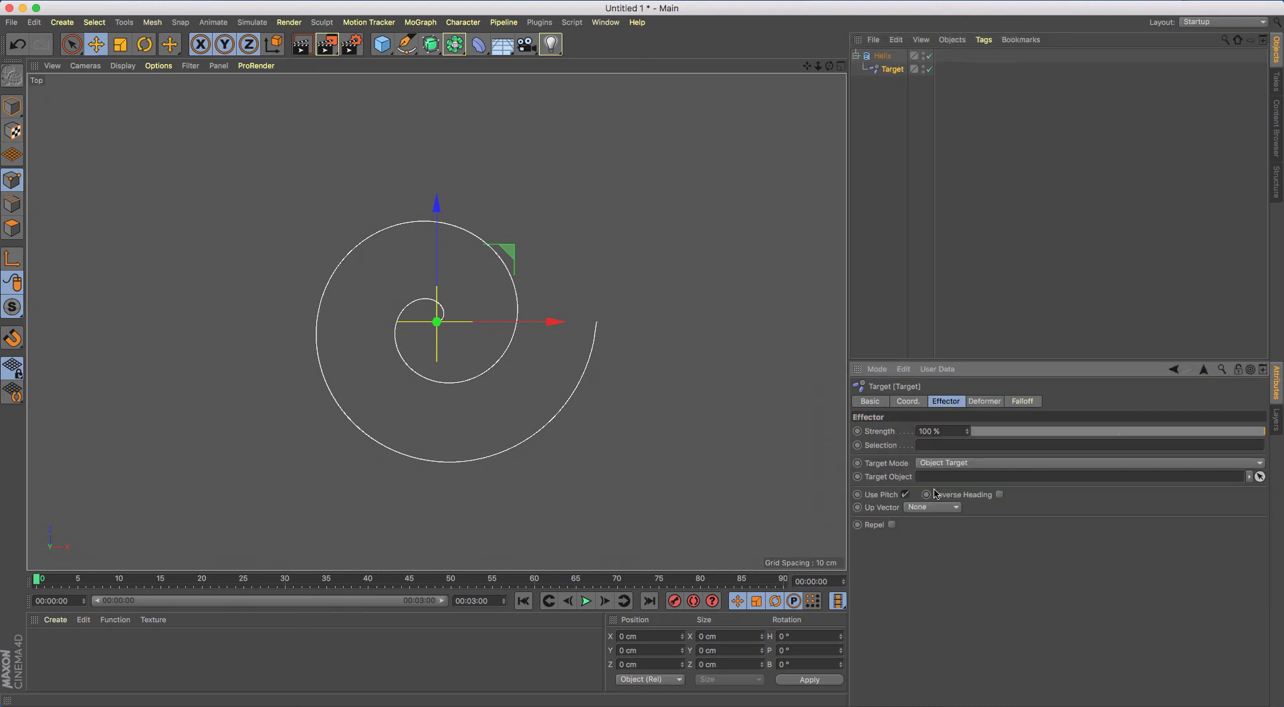
pyautogui.click(890, 526)
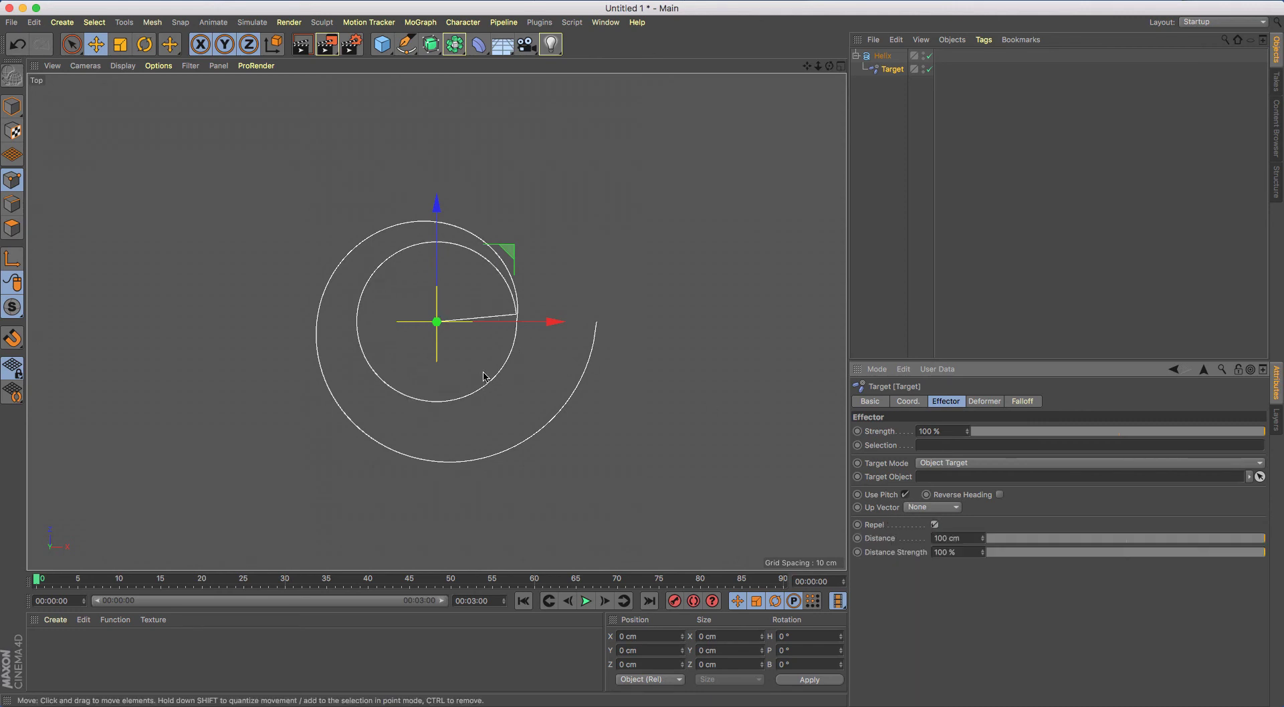
pyautogui.moveTo(484, 377); pyautogui.dragTo(586, 383)
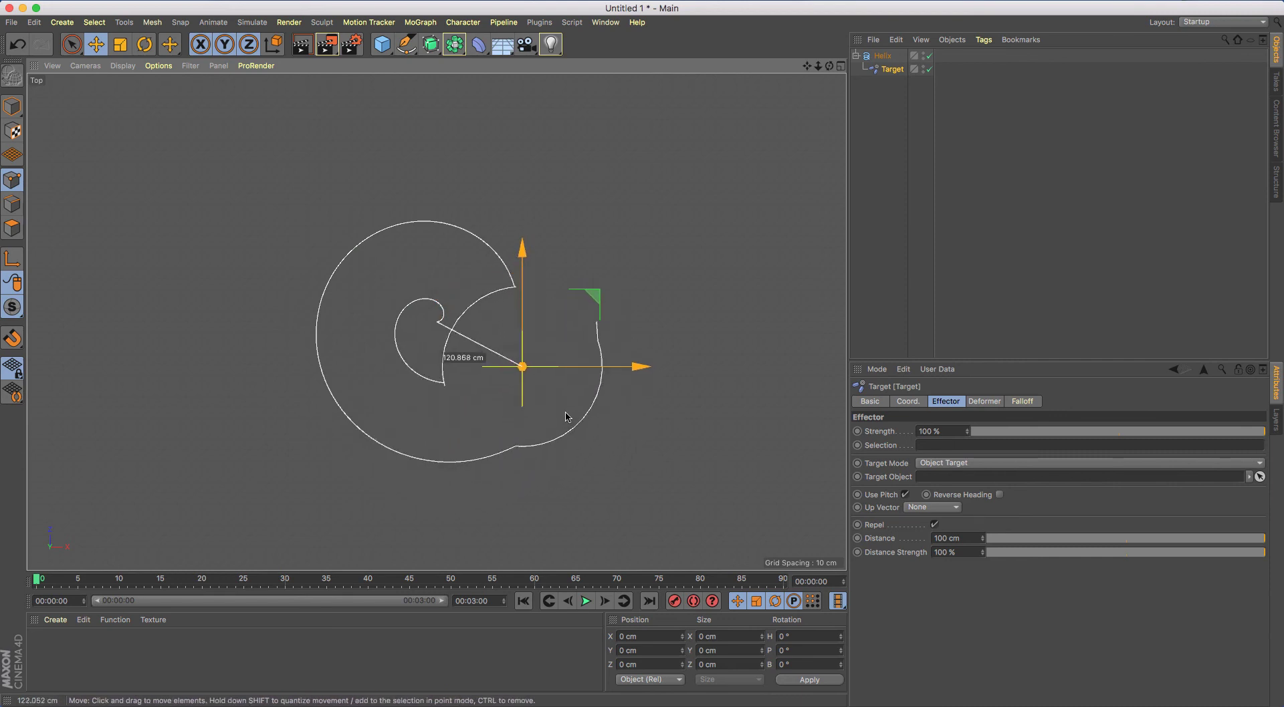
pyautogui.moveTo(1222, 539)
pyautogui.mouseDown()
pyautogui.moveTo(1160, 541)
pyautogui.moveTo(1234, 557)
pyautogui.moveTo(1146, 565)
pyautogui.moveTo(1210, 561)
pyautogui.mouseUp()
# Change the Target effector's falloff shape to Sphere.
pyautogui.click(1023, 402)
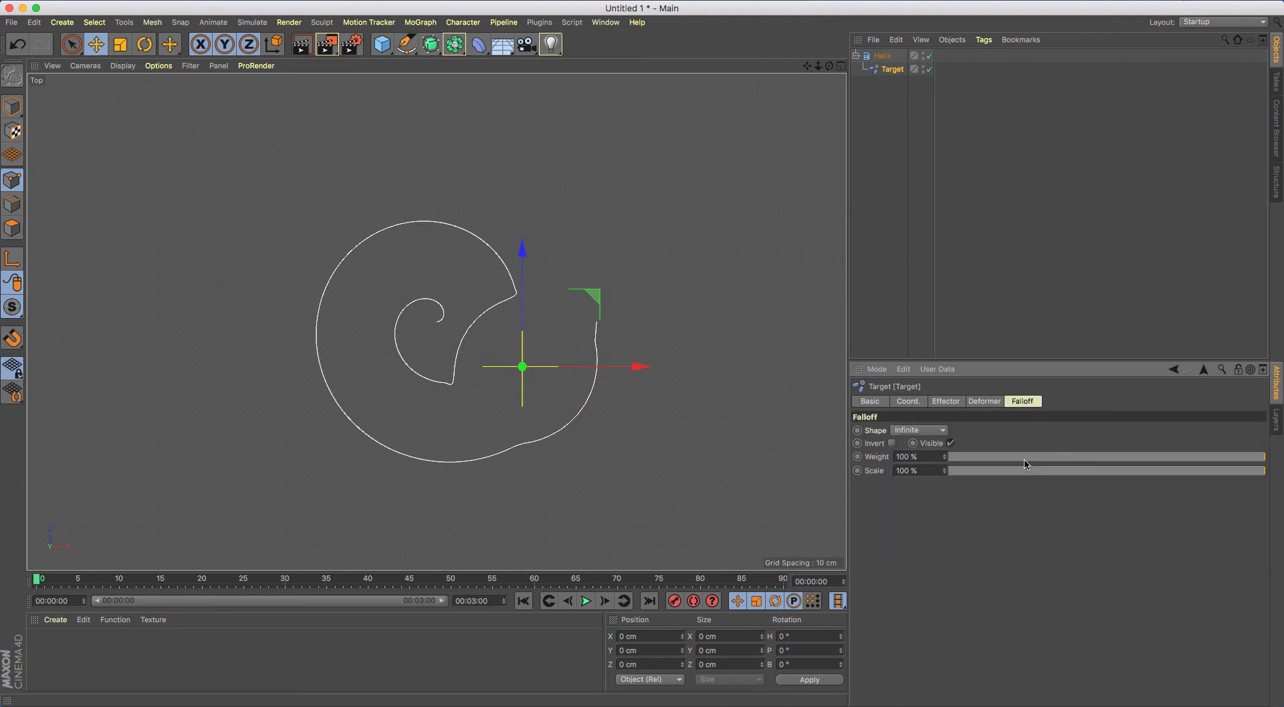
pyautogui.click(949, 430)
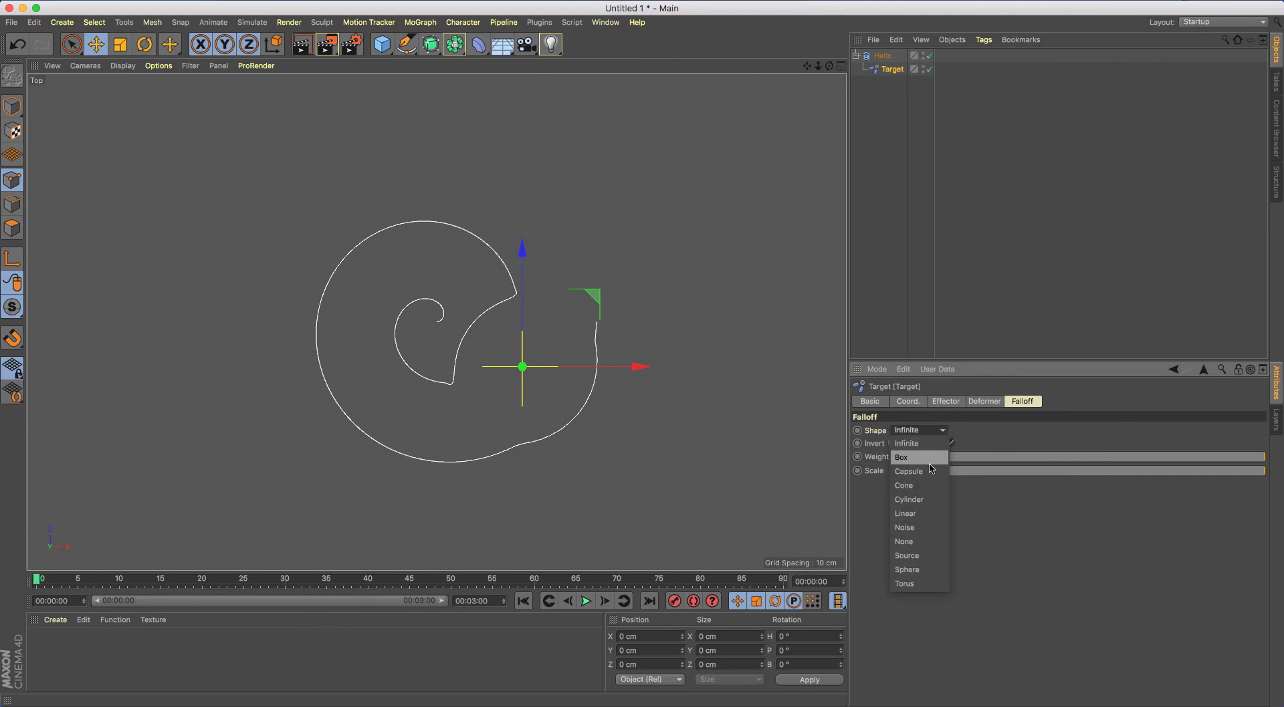
pyautogui.click(928, 570)
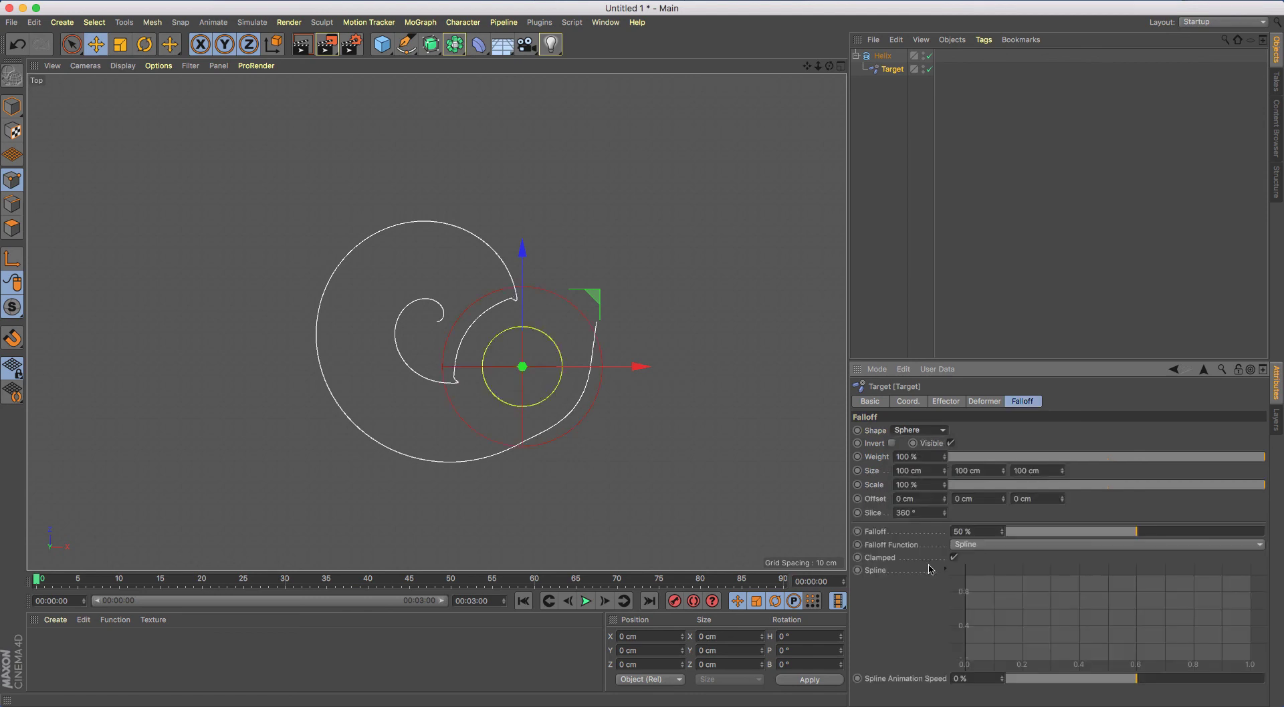
# Set the Target effector's falloff to 100% and move the effector to the helix's lower-left turns.
pyautogui.moveTo(1159, 535); pyautogui.dragTo(1282, 527)
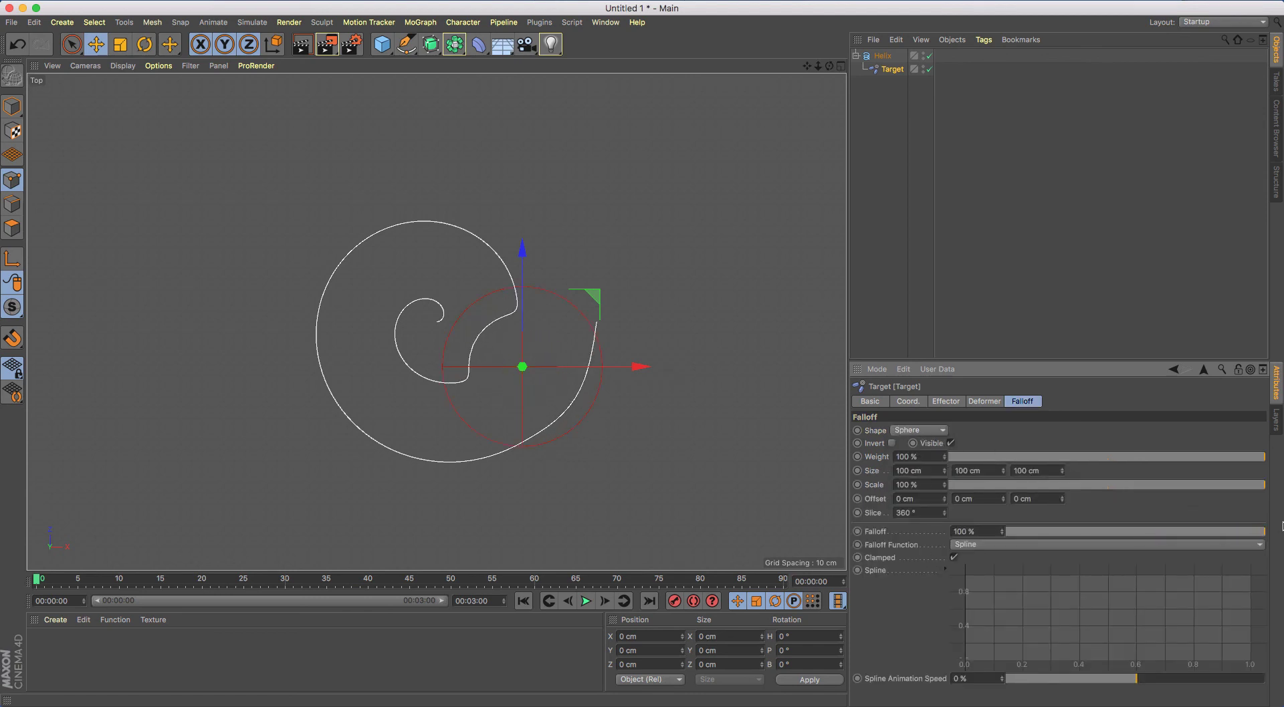
pyautogui.moveTo(581, 423); pyautogui.dragTo(396, 402)
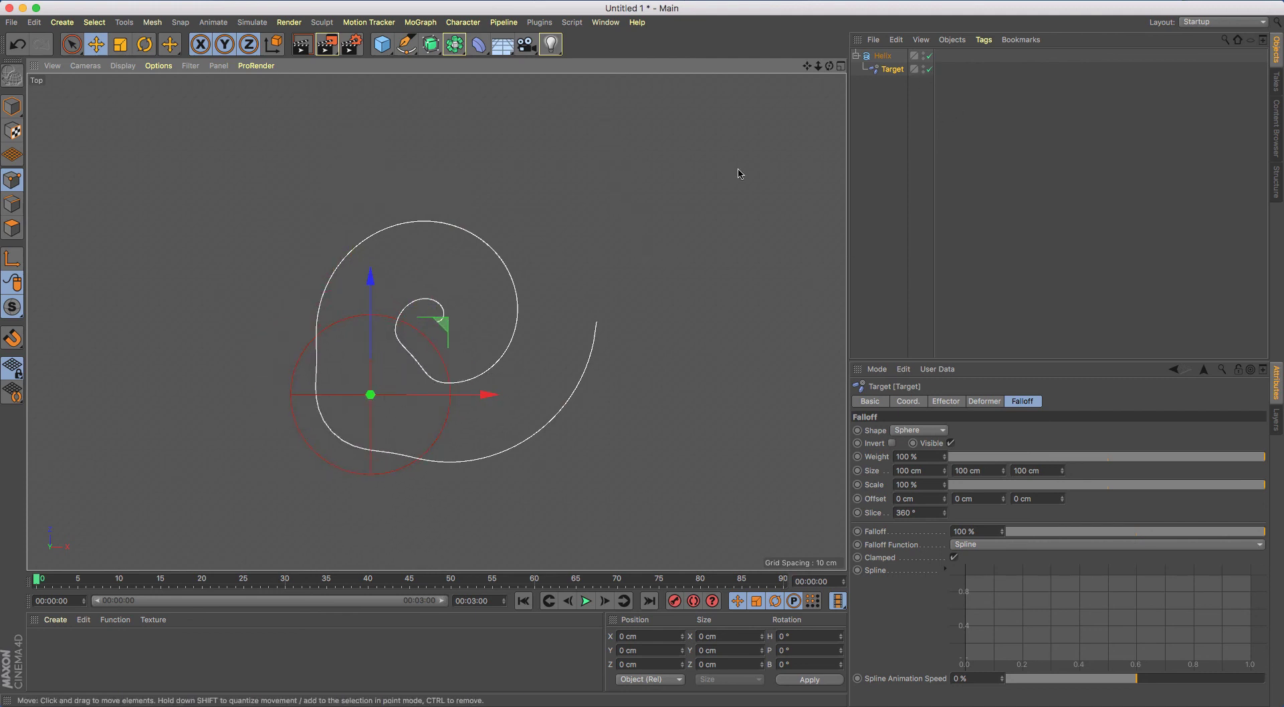
# Deselect everything and switch the Target effector off and back on to compare the helix with and without deformation.
pyautogui.click(888, 241)
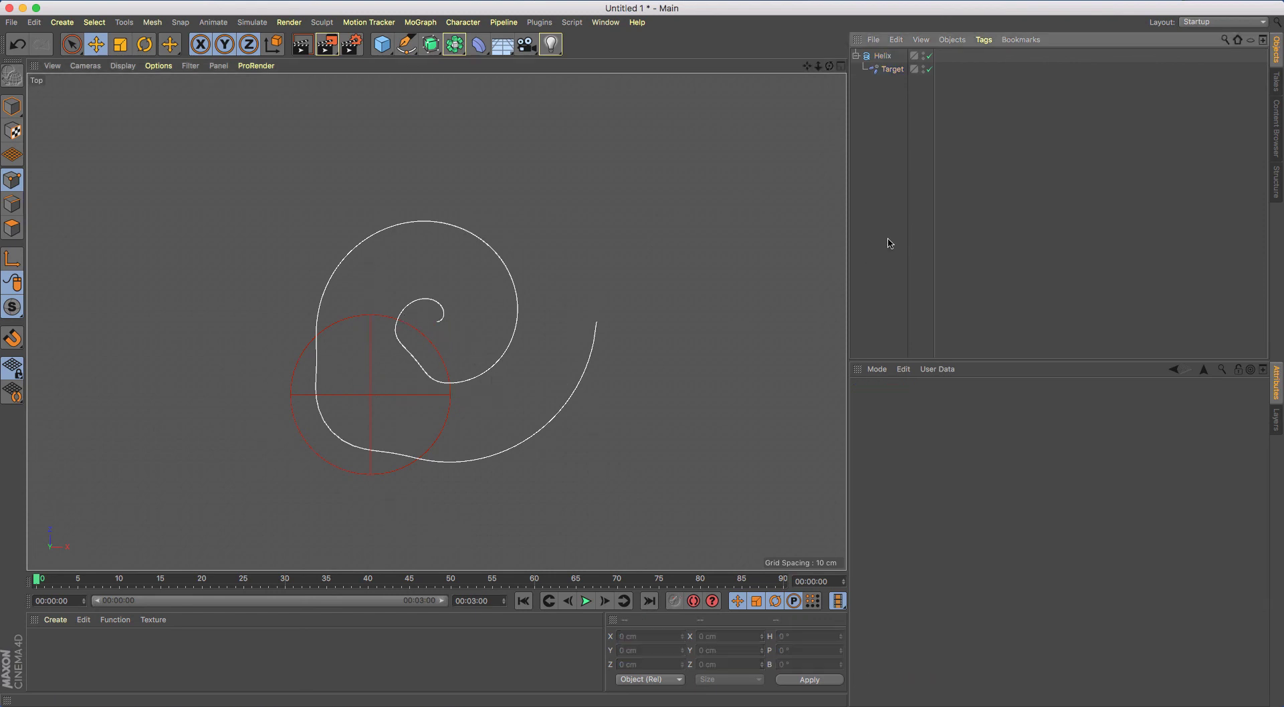
pyautogui.click(930, 69)
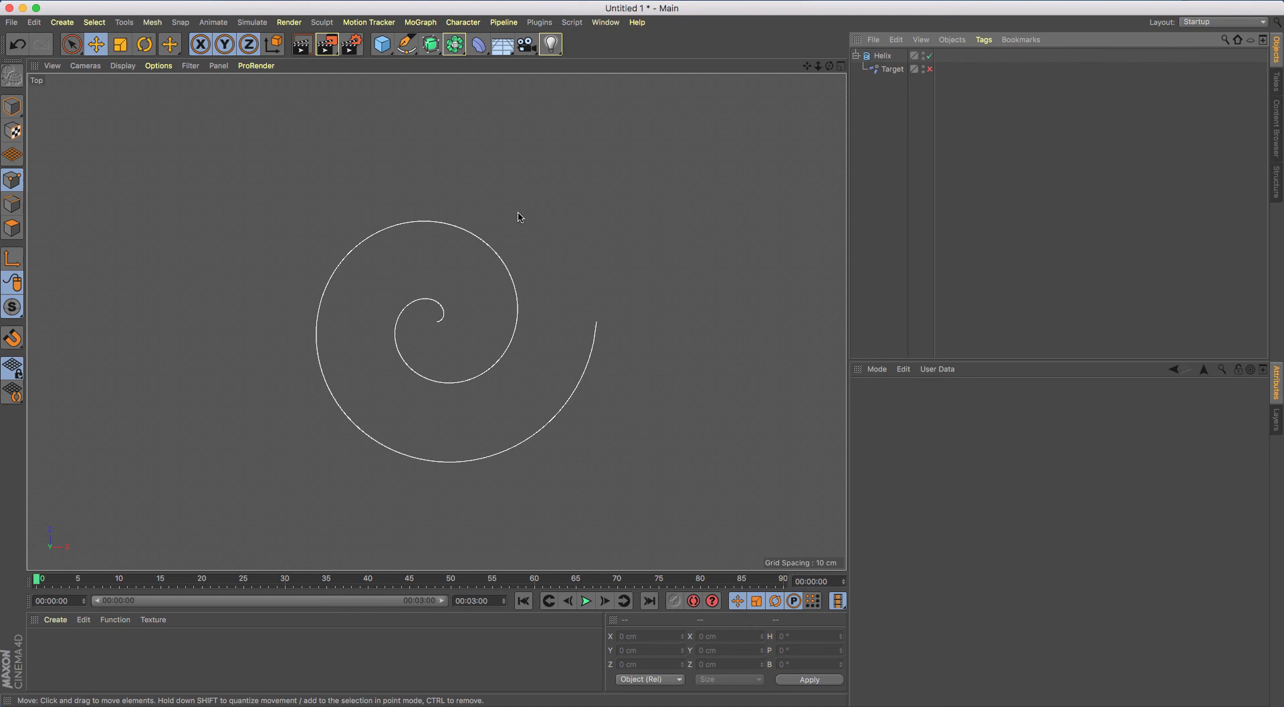
pyautogui.click(930, 69)
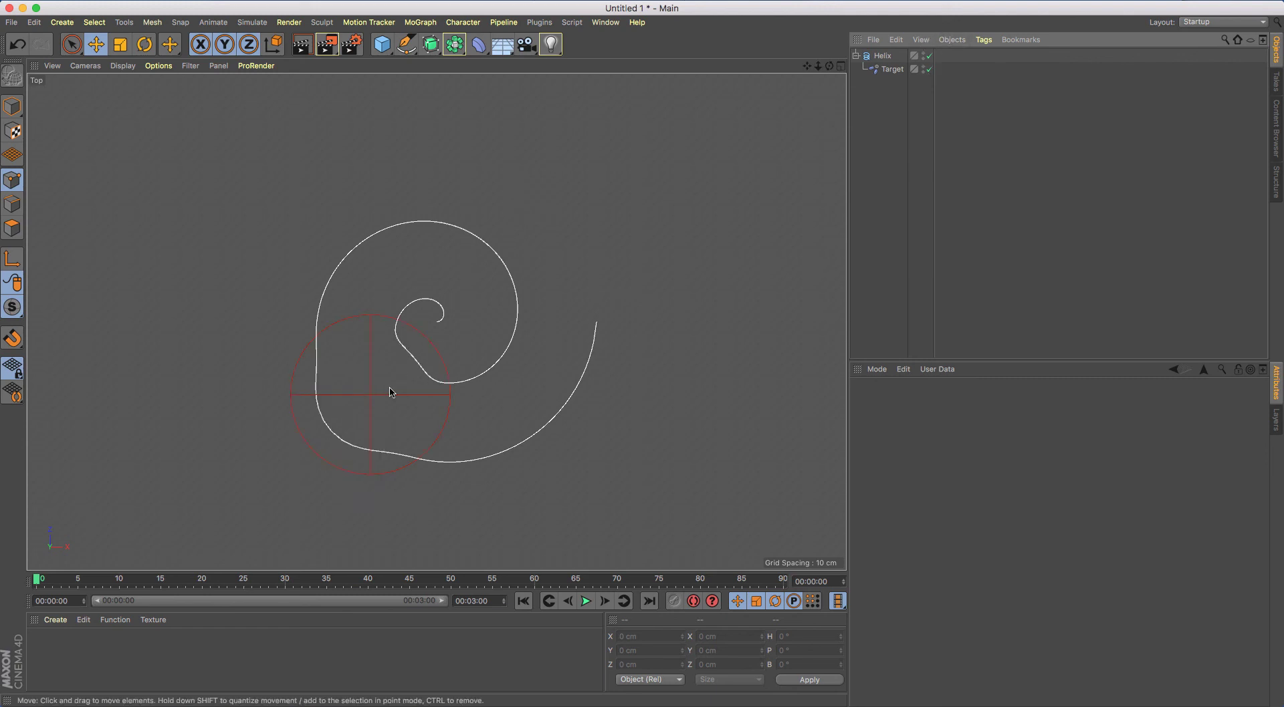
# Delete the Target effector and undo the deletion.
pyautogui.click(892, 68)
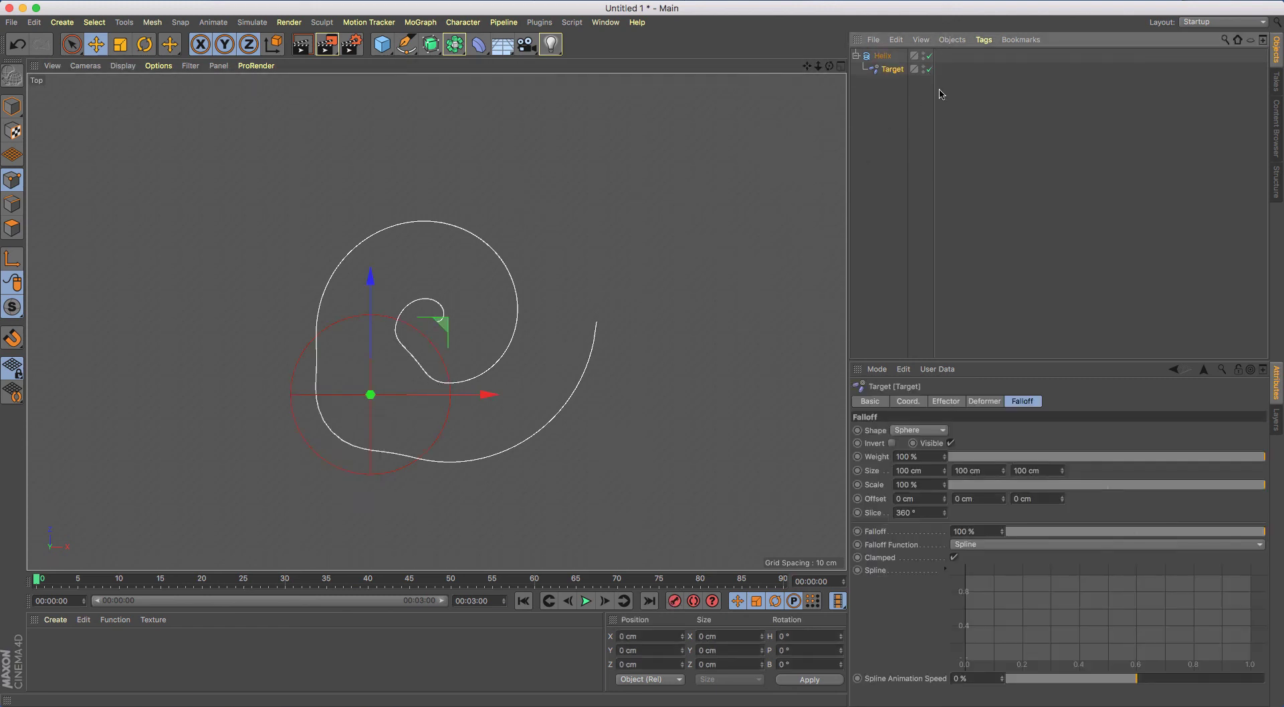
pyautogui.press('Delete')
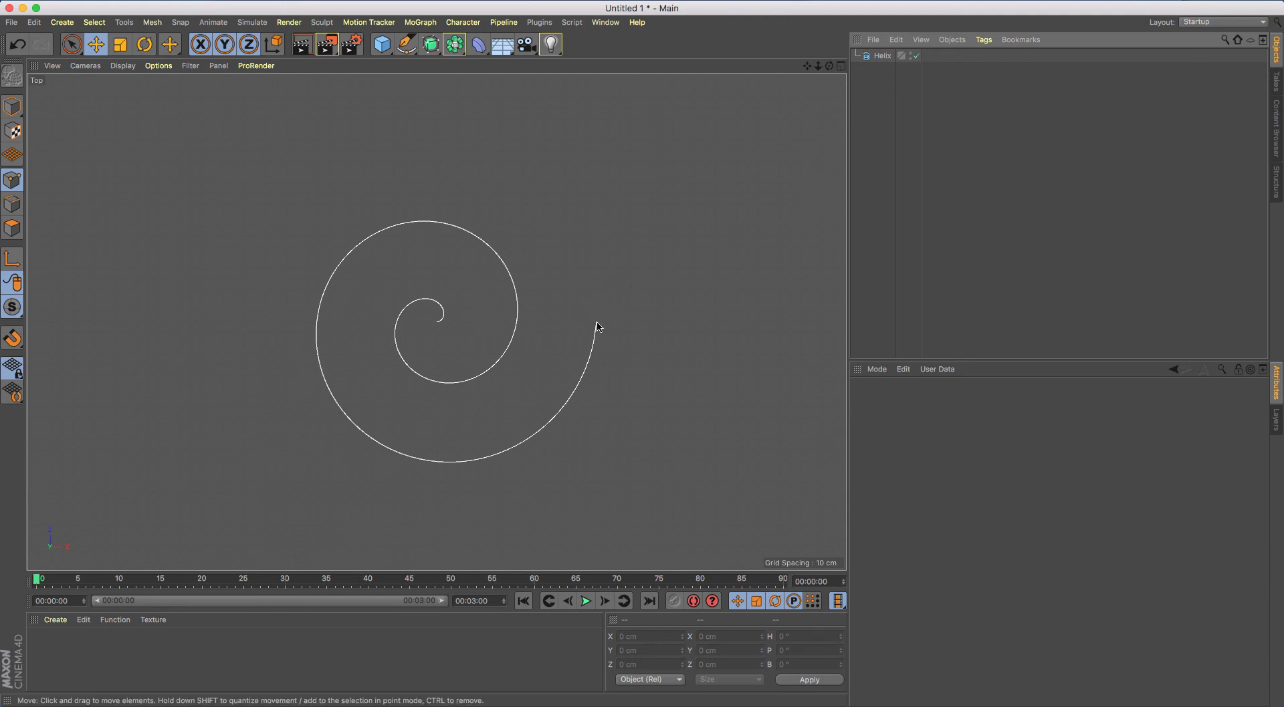
pyautogui.press('super+z')
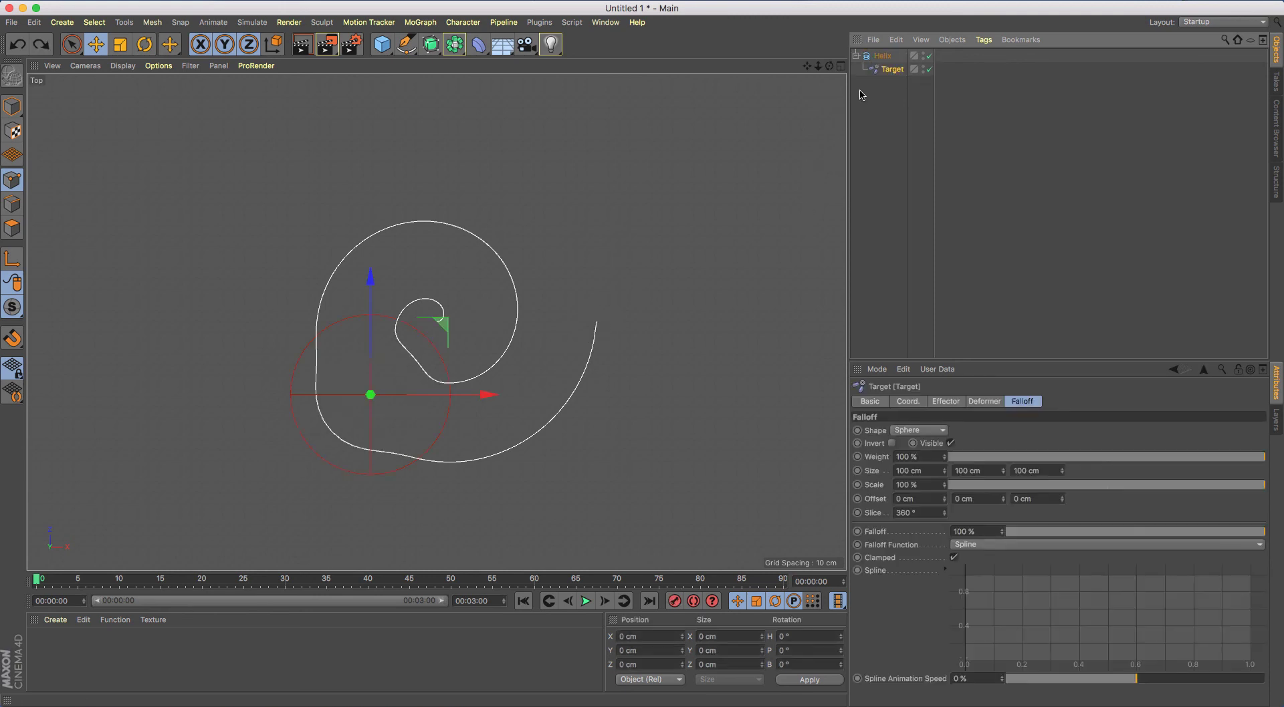
# Set the Helix's end angle to 1386° and slightly increase its start radius.
pyautogui.click(883, 57)
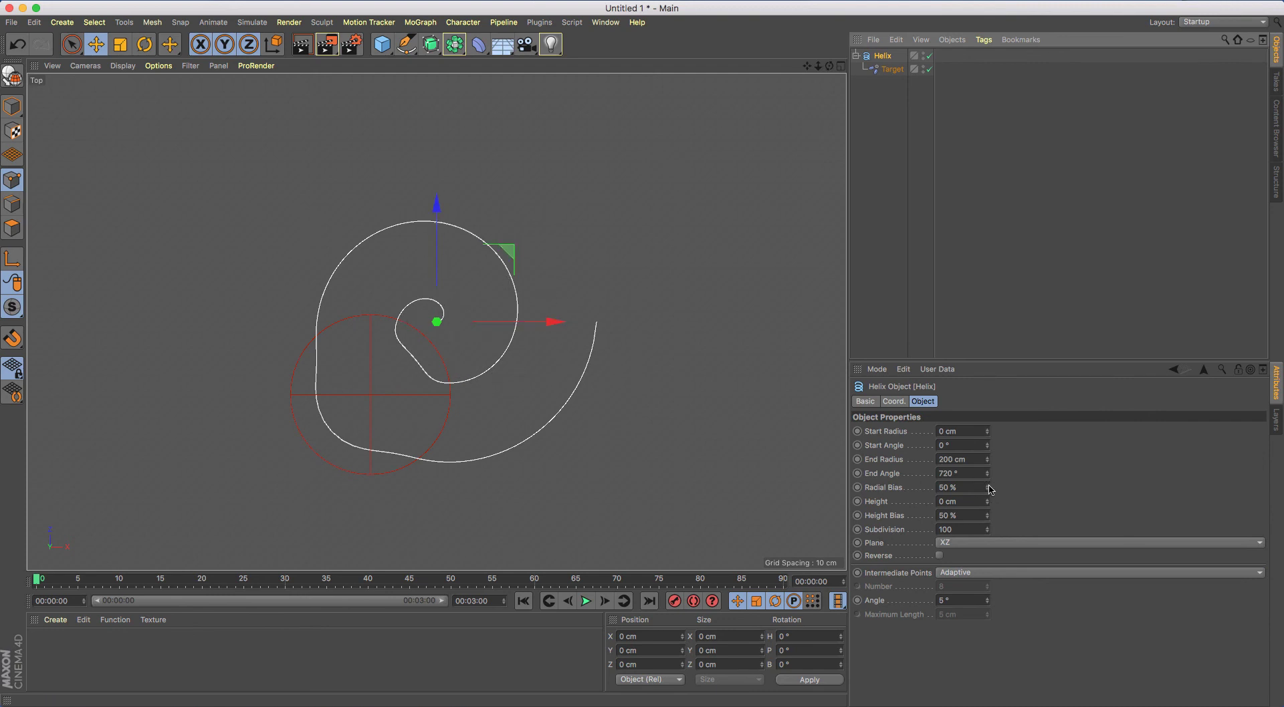
pyautogui.moveTo(988, 474); pyautogui.dragTo(866, 26)
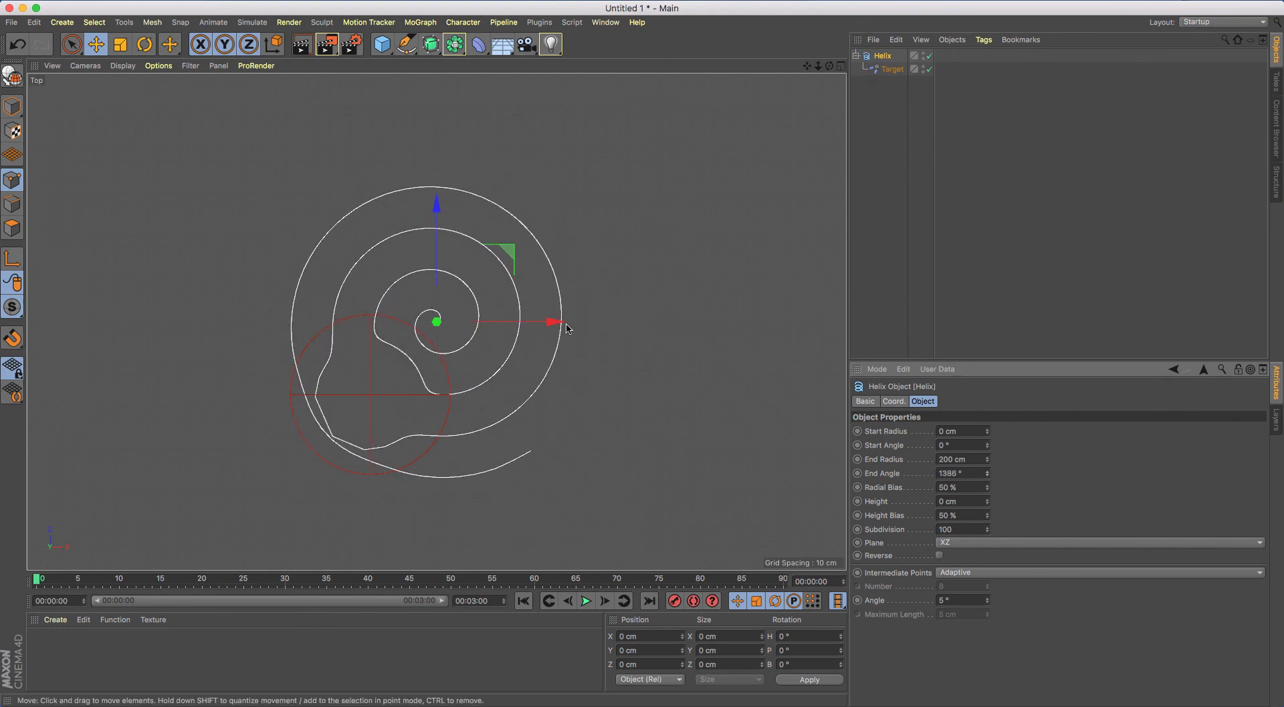
pyautogui.moveTo(988, 433)
pyautogui.mouseDown()
pyautogui.moveTo(996, 418)
pyautogui.moveTo(999, 436)
pyautogui.mouseUp()
# Move the Target effector to the right edge of the helix so its falloff sphere overlaps the outer turns.
pyautogui.click(892, 69)
pyautogui.moveTo(525, 371); pyautogui.dragTo(760, 331)
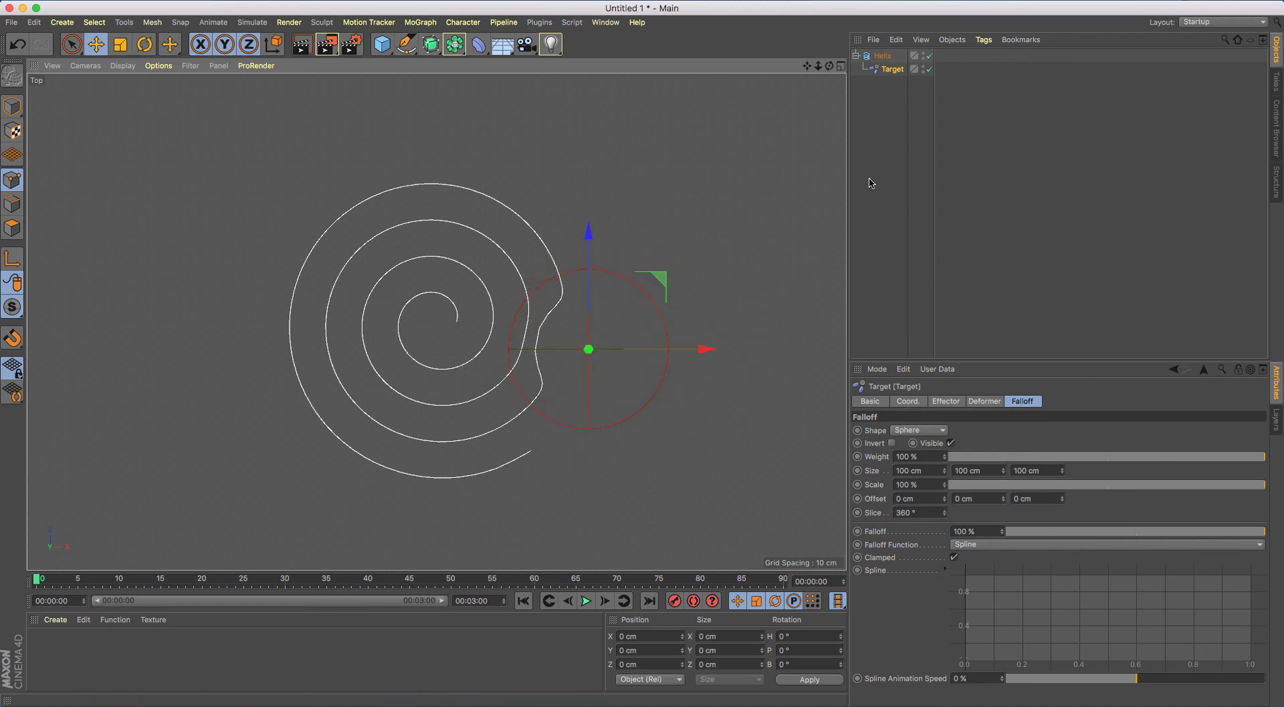